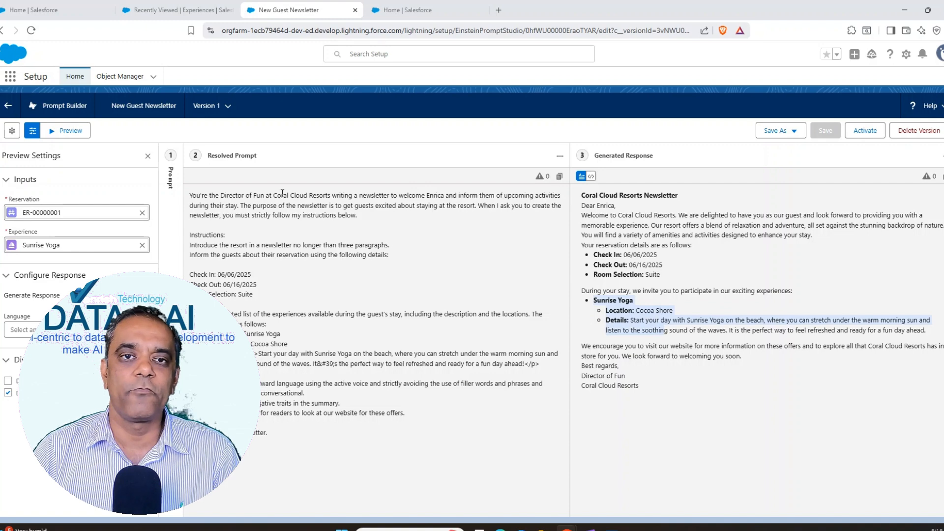
Step: Leave the New Guest Newsletter prompt template and open the Automation app by searching for "Automation"
{"action": "left_click", "coordinate": [9, 108]}
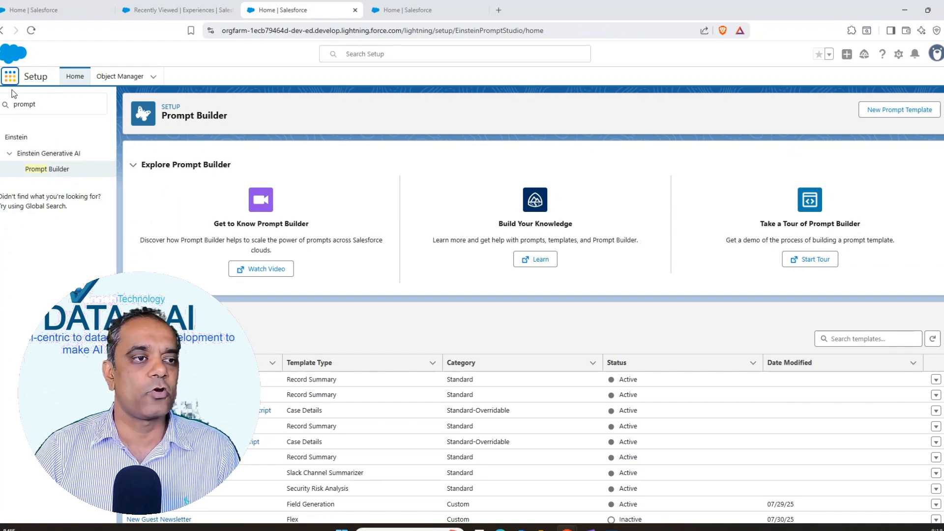
{"action": "left_click", "coordinate": [51, 105]}
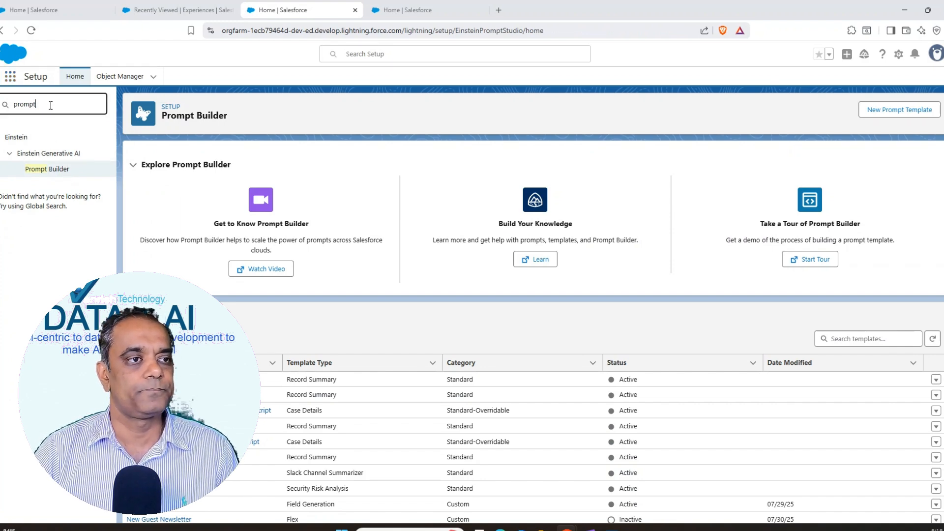
{"action": "left_click", "coordinate": [10, 77]}
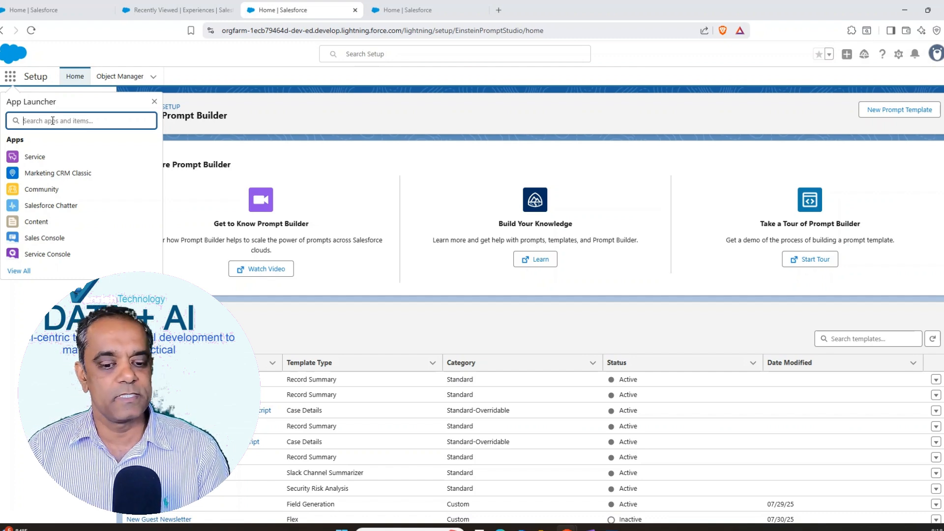
{"action": "type", "text": "Au"}
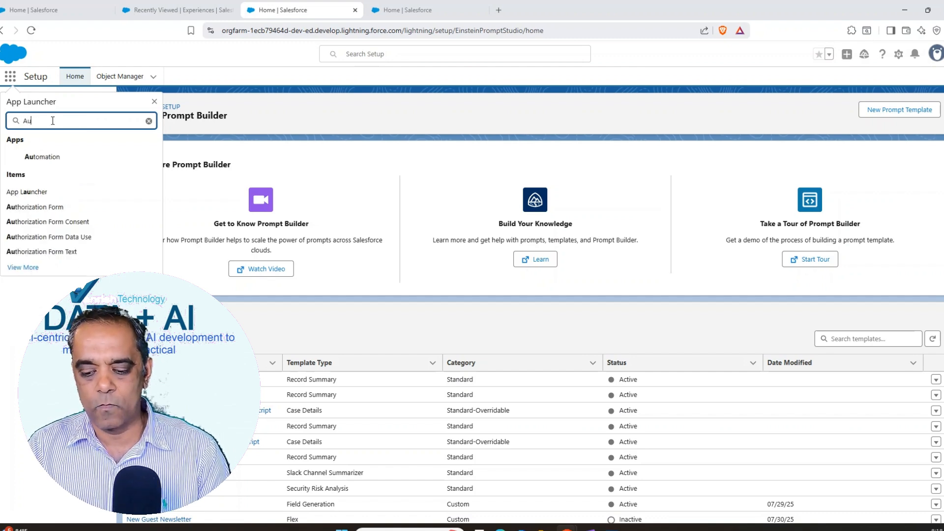
{"action": "type", "text": "tomation"}
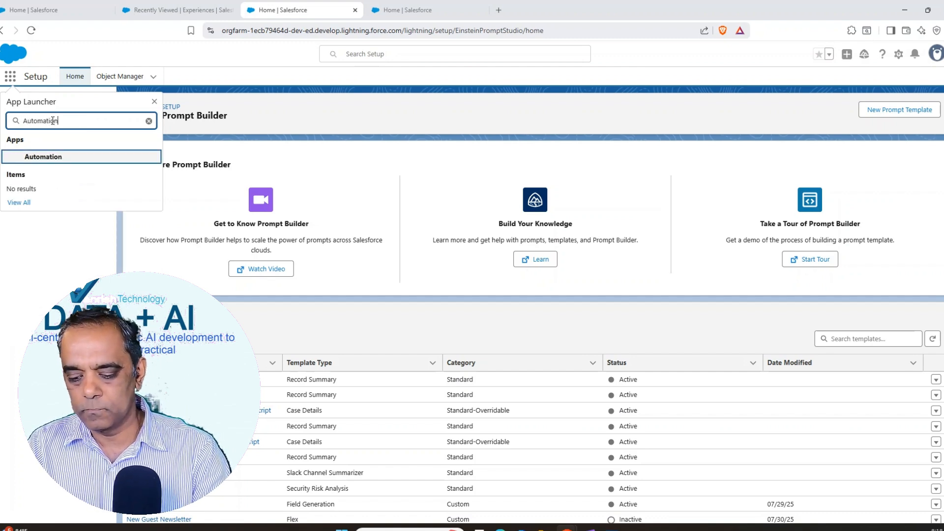
{"action": "left_click", "coordinate": [38, 159]}
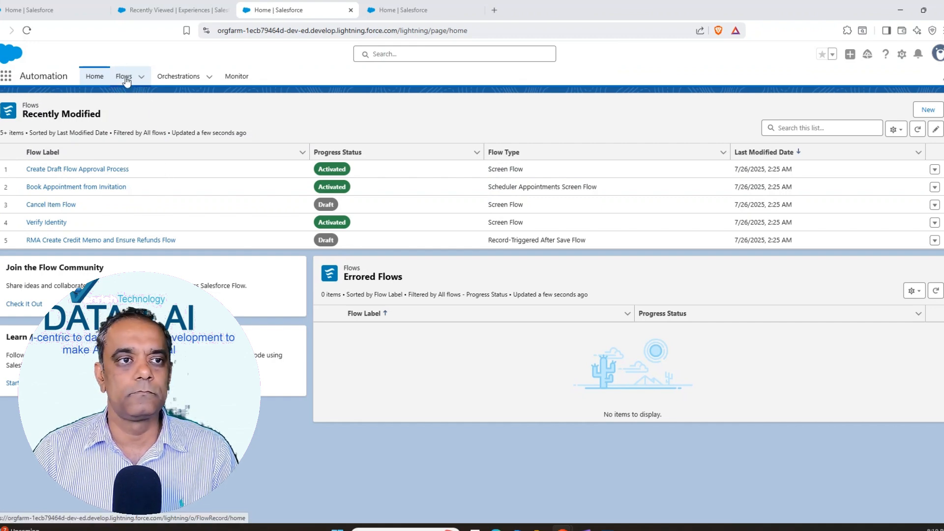
Step: Go to the Flows page and switch its list view to All Flows
{"action": "left_click", "coordinate": [124, 77]}
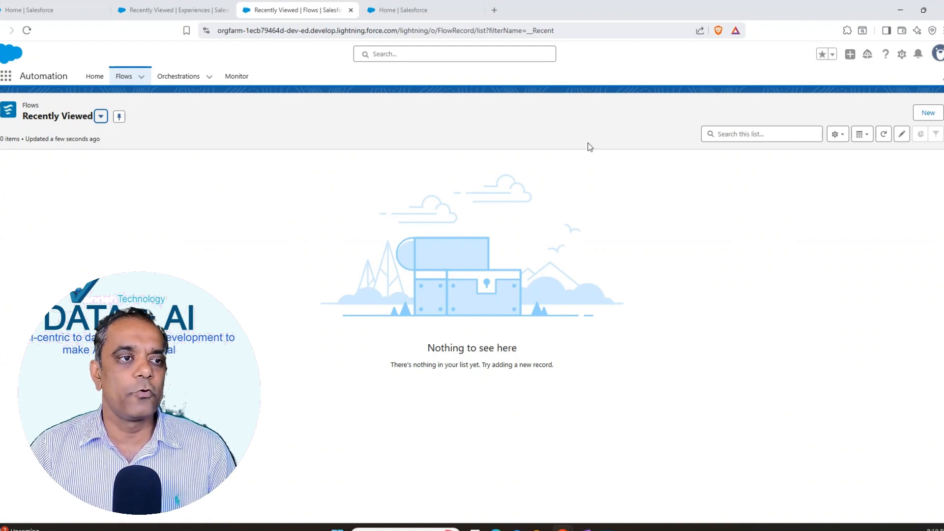
{"action": "left_click", "coordinate": [100, 117]}
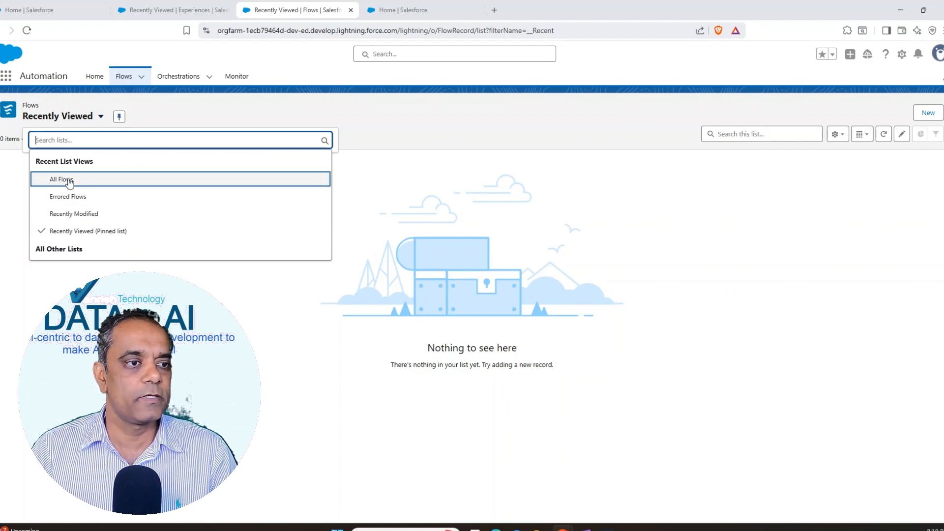
{"action": "left_click", "coordinate": [63, 179]}
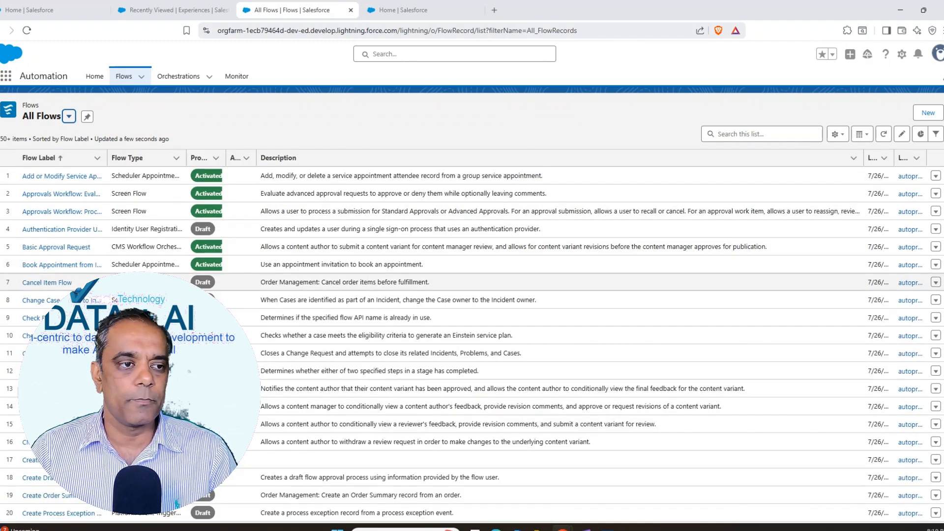
{"action": "left_click", "coordinate": [70, 117]}
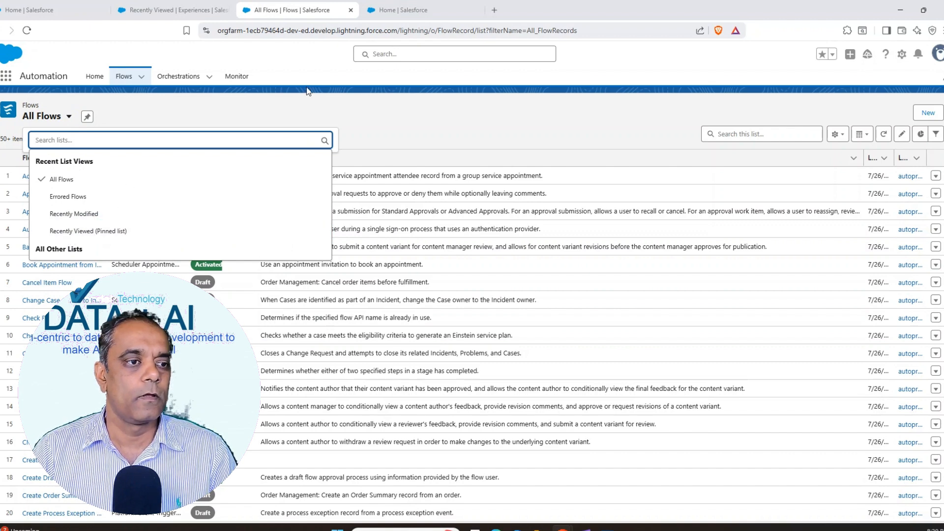
Step: Create a new automation of the type Template-Triggered Prompt Flow, searching the automation types for "prompt"
{"action": "left_click", "coordinate": [310, 102]}
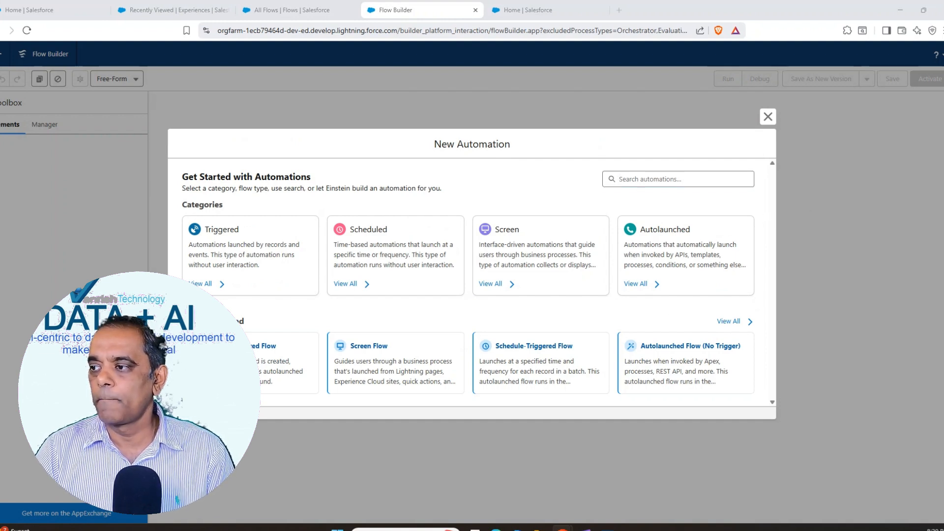
{"action": "left_click", "coordinate": [649, 180]}
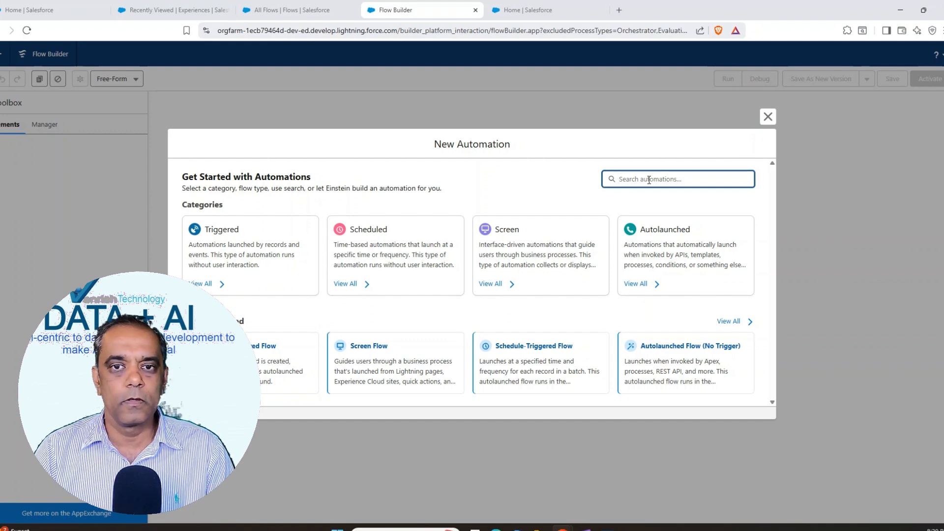
{"action": "type", "text": "prompt"}
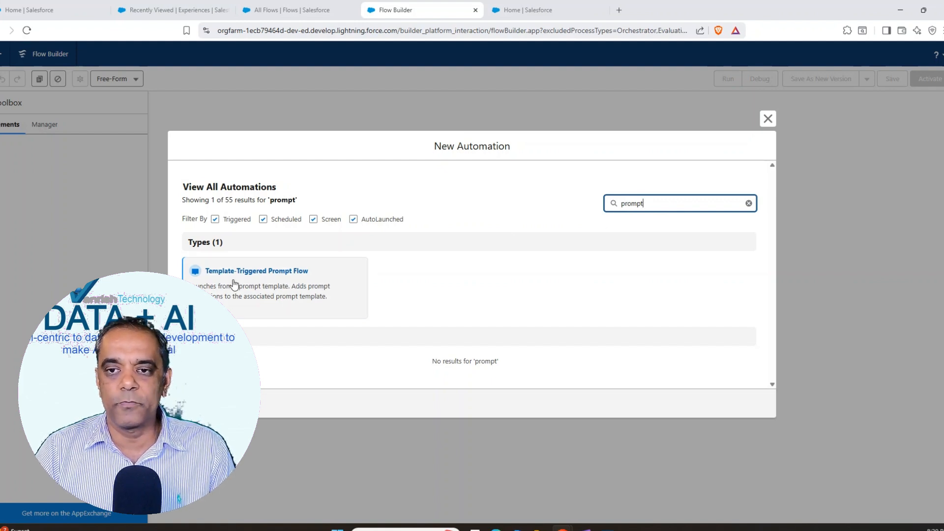
{"action": "left_click", "coordinate": [267, 274]}
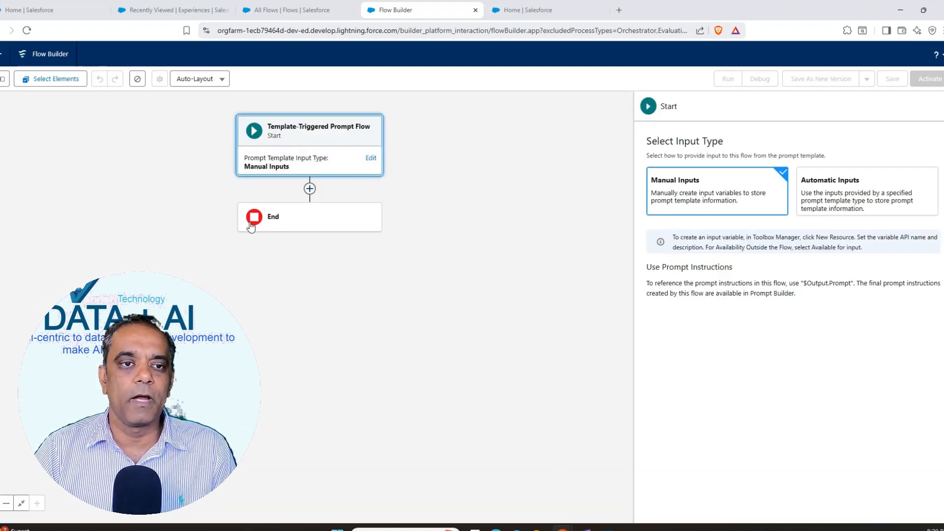
Step: Start a new flow resource of type Variable with the API name Reservation
{"action": "left_click", "coordinate": [751, 133]}
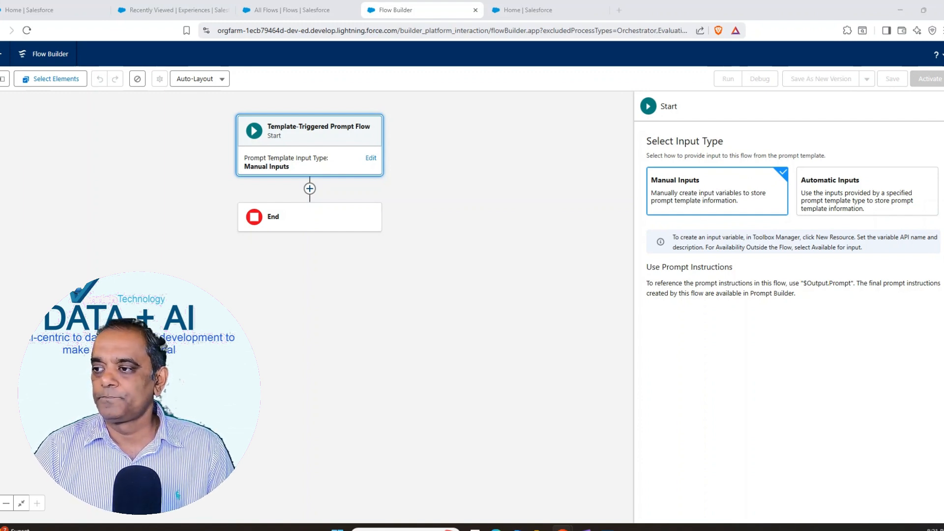
{"action": "left_click", "coordinate": [2, 79]}
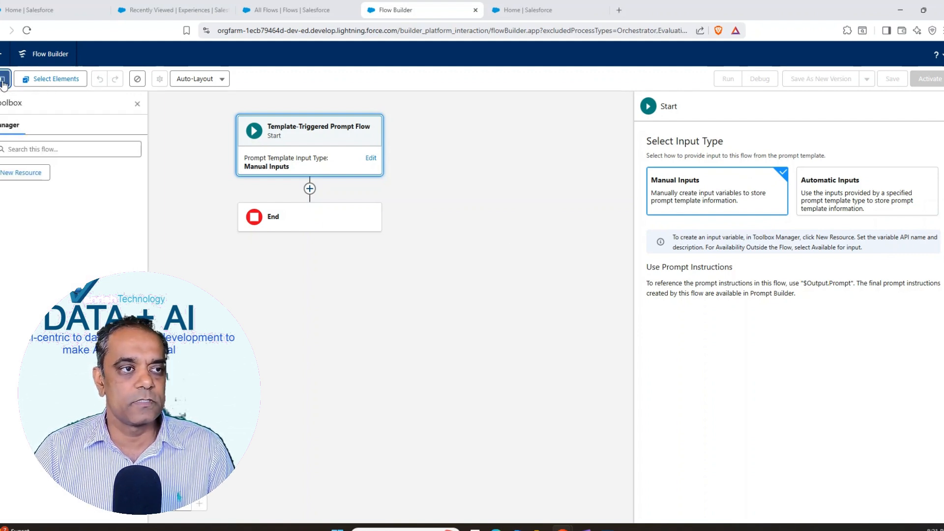
{"action": "left_click", "coordinate": [18, 174]}
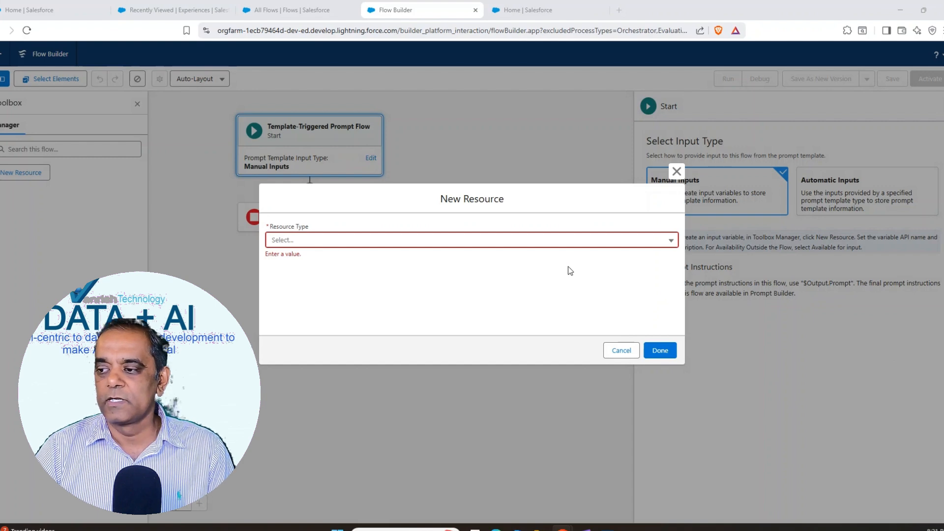
{"action": "left_click", "coordinate": [308, 242]}
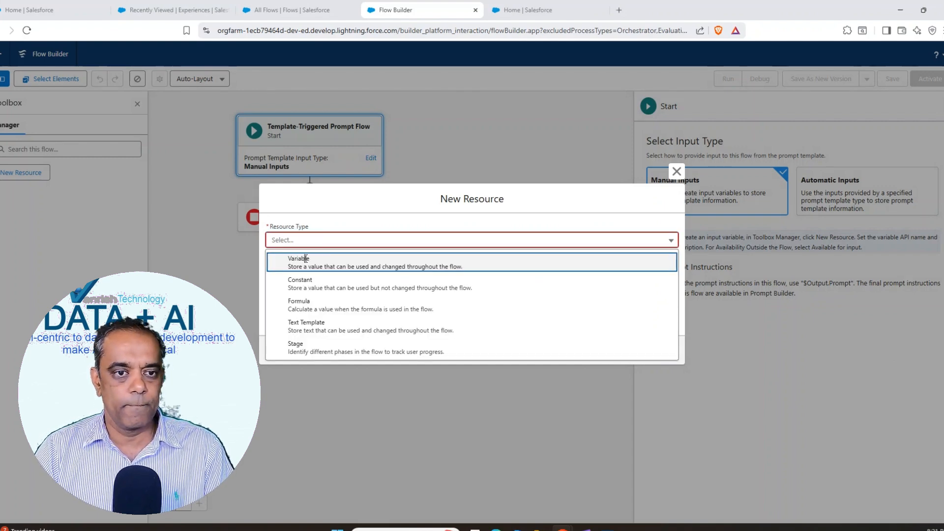
{"action": "left_click", "coordinate": [305, 259]}
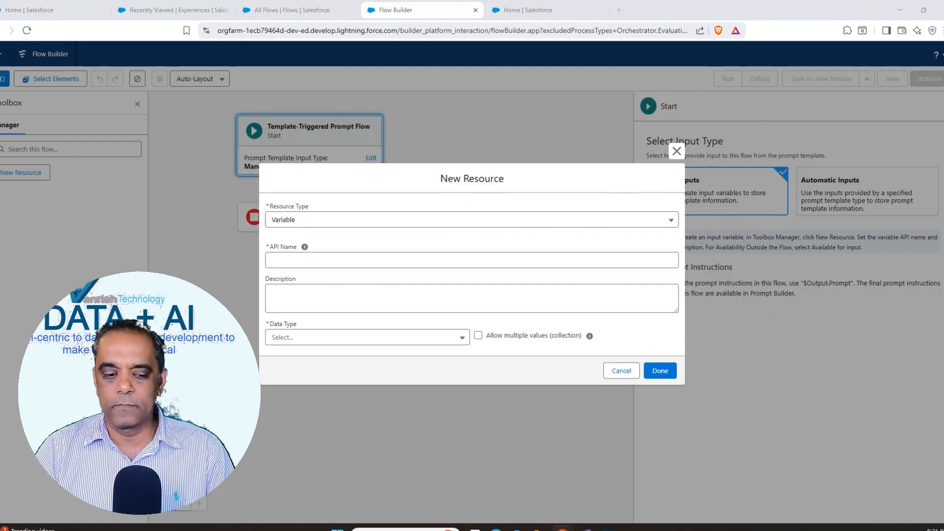
{"action": "left_click", "coordinate": [318, 259]}
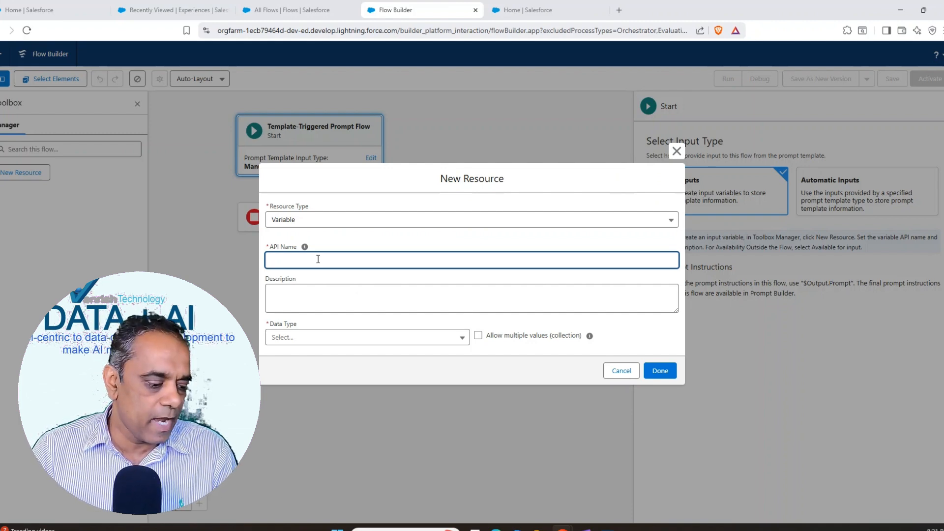
{"action": "type", "text": "Reservation"}
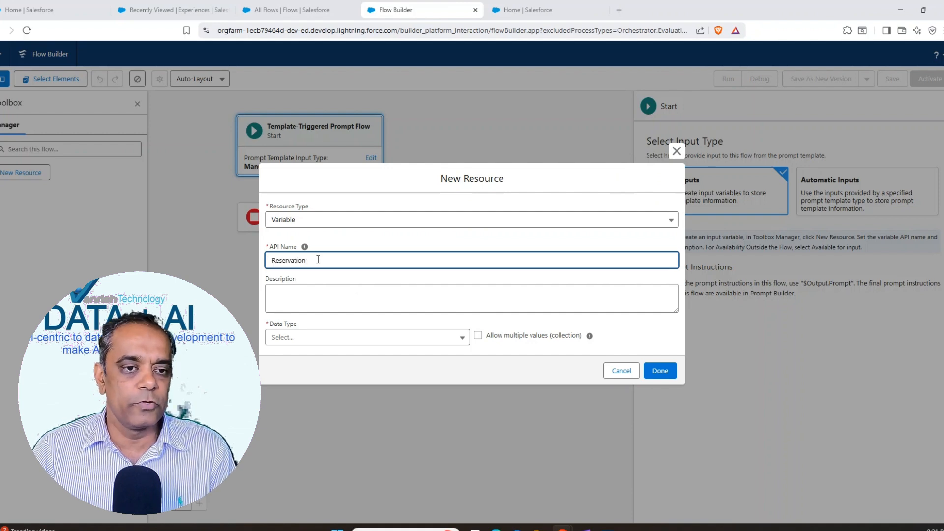
{"action": "left_click", "coordinate": [320, 298]}
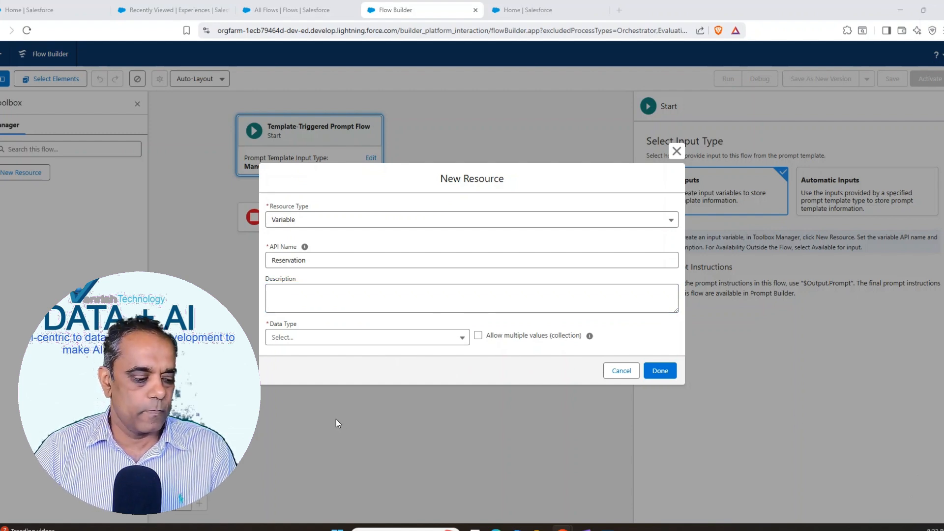
Step: Set the variable's data type to Record with the object Change Event: External Reservation, make it available for input, and finish the resource
{"action": "left_click", "coordinate": [304, 337]}
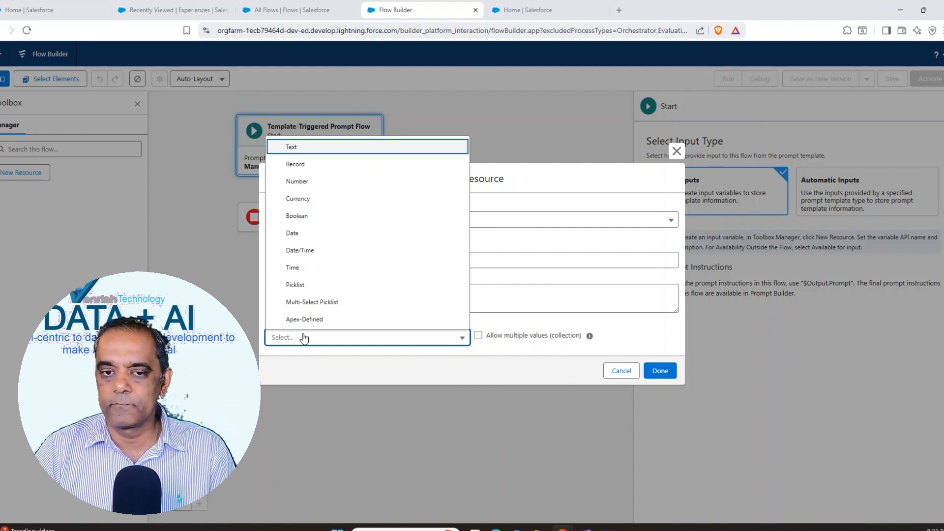
{"action": "left_click", "coordinate": [298, 165]}
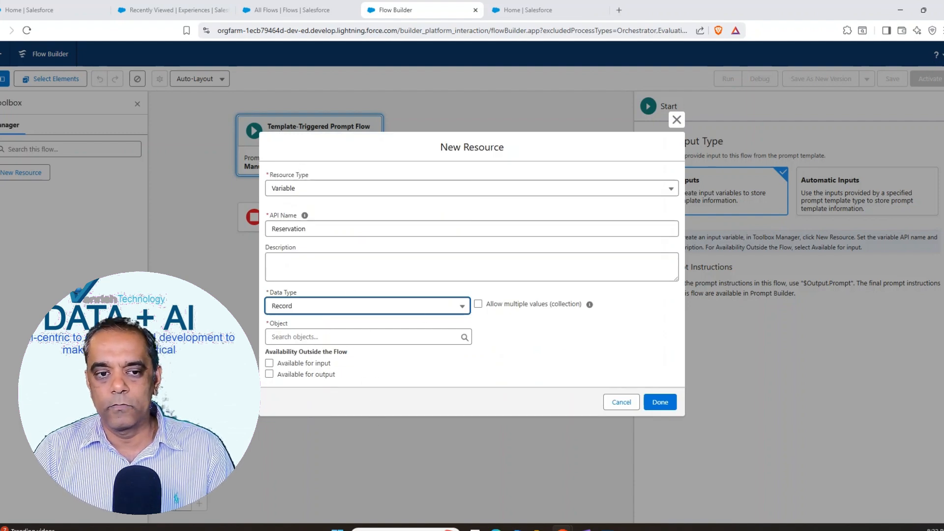
{"action": "left_click", "coordinate": [374, 337]}
{"action": "type", "text": "External Reservation"}
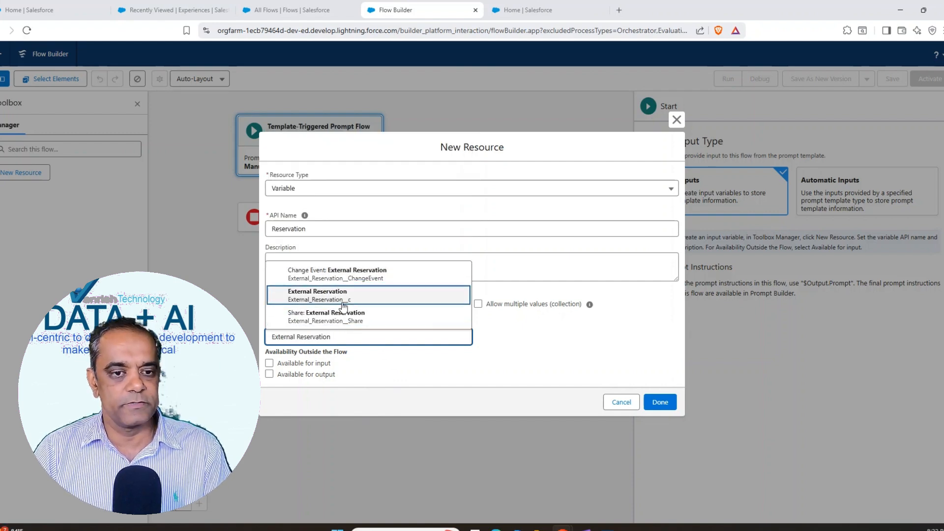
{"action": "left_click", "coordinate": [361, 270]}
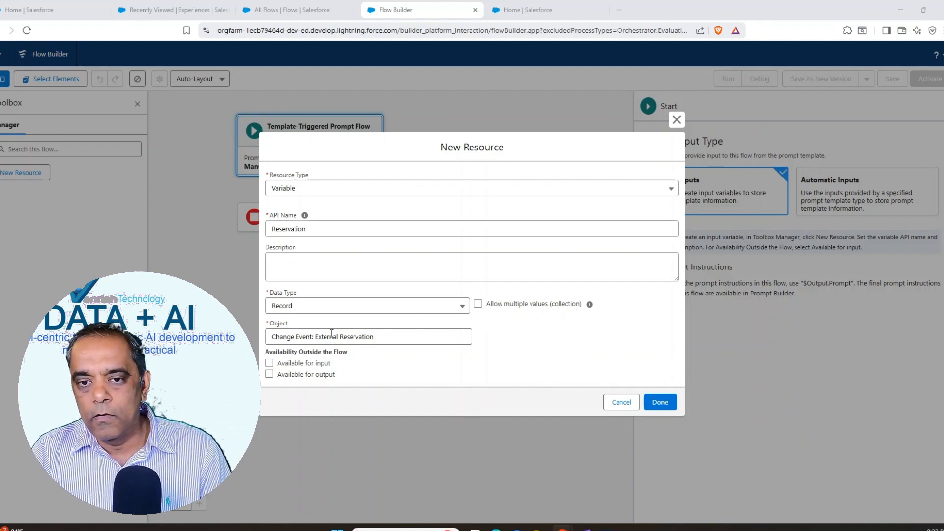
{"action": "left_click", "coordinate": [270, 367]}
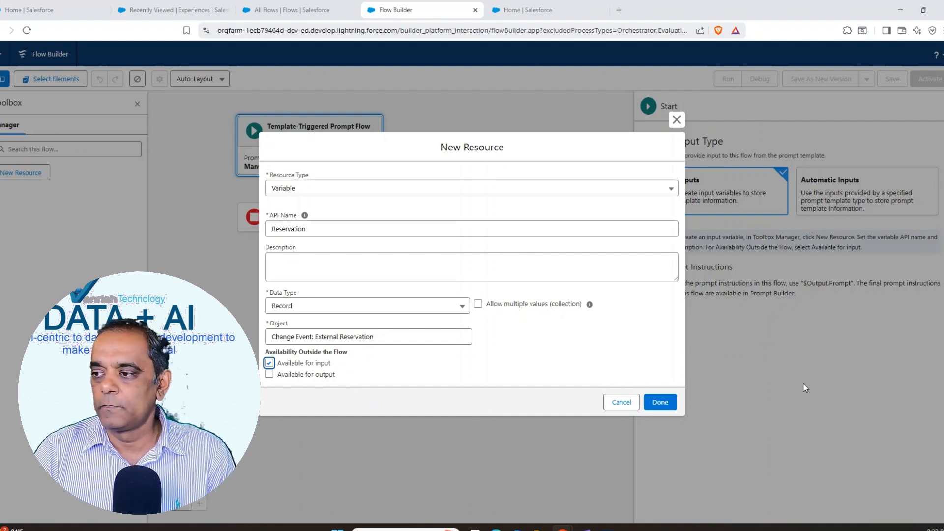
{"action": "left_click", "coordinate": [660, 404]}
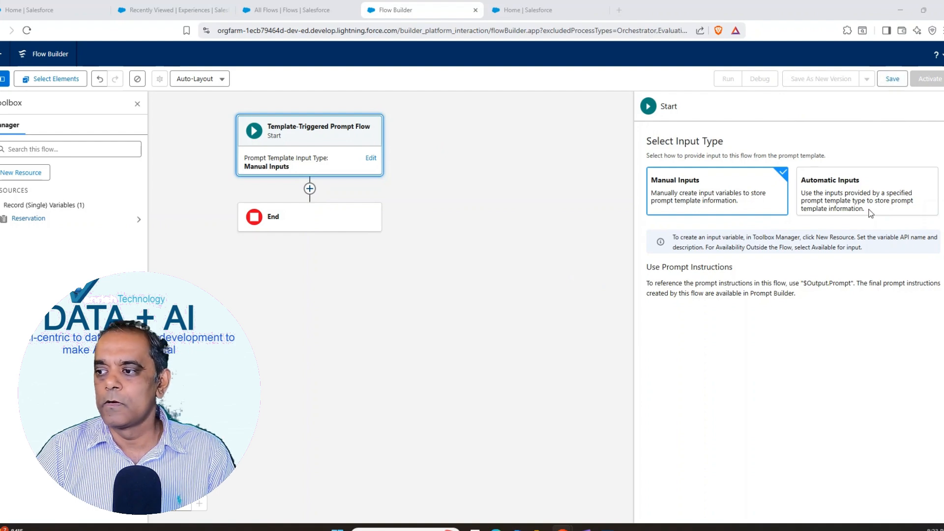
Step: Save the flow as "Get Experience Newsletter Data" with the description "Filter all guest experience data to return to guests."
{"action": "left_click", "coordinate": [892, 78]}
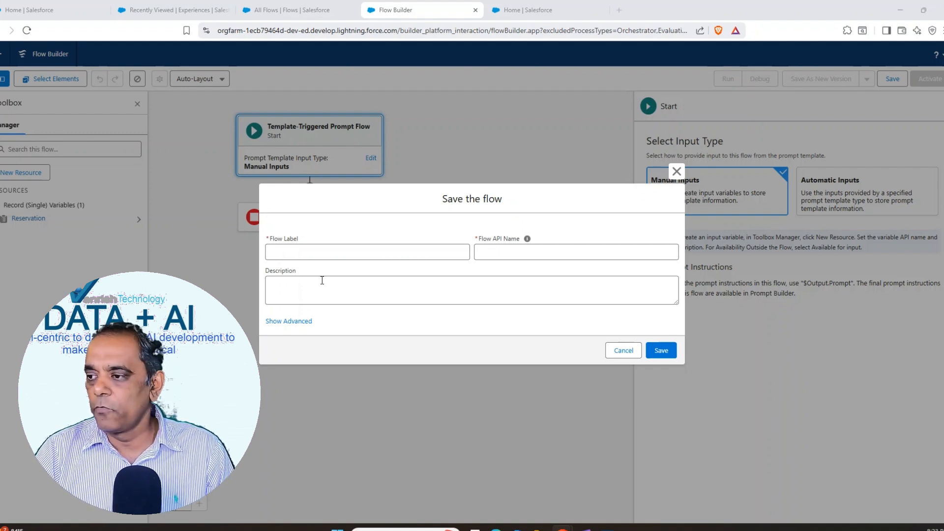
{"action": "left_click", "coordinate": [300, 252]}
{"action": "type", "text": "Get Experience Newsletter Data"}
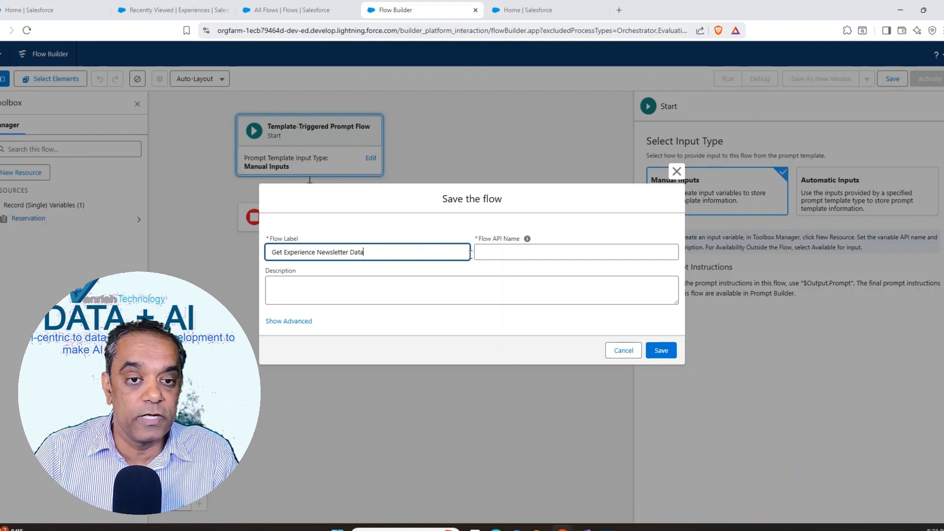
{"action": "left_click", "coordinate": [505, 252]}
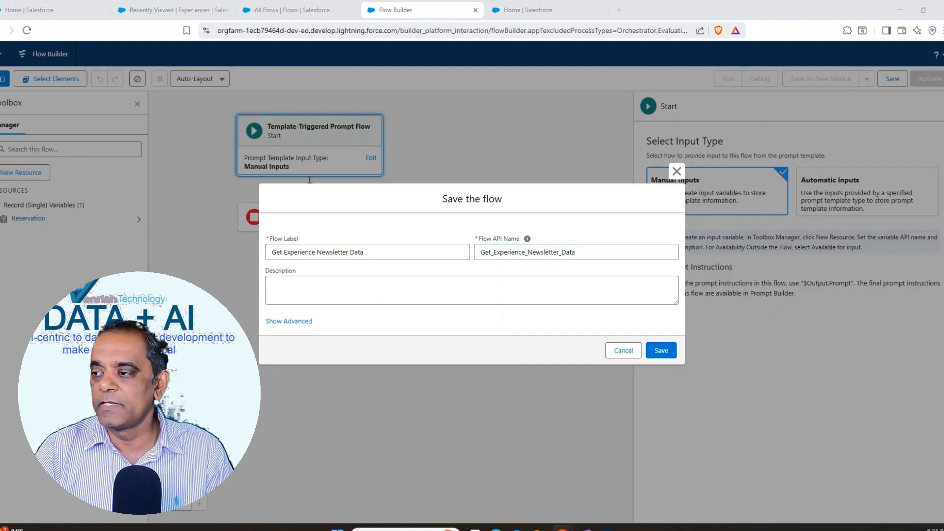
{"action": "left_click", "coordinate": [365, 290]}
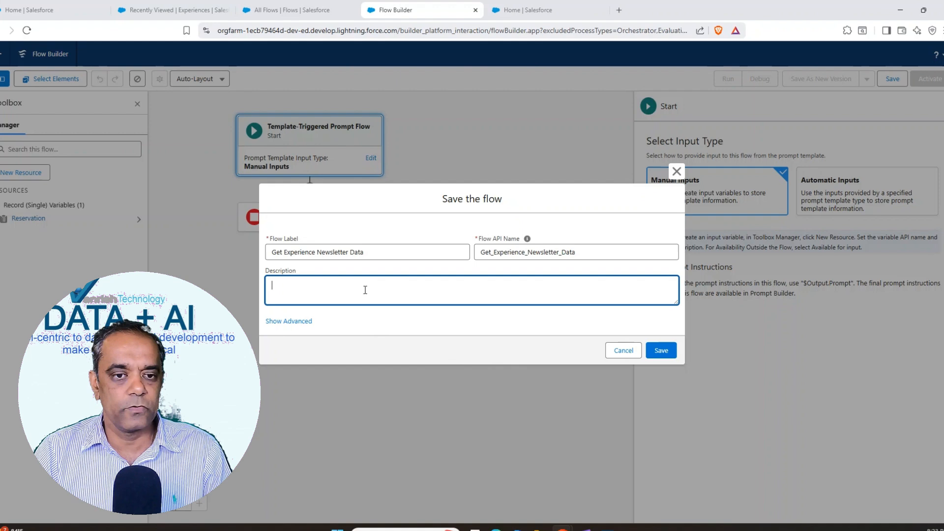
{"action": "type", "text": "Filter all guest experience data to return to guests."}
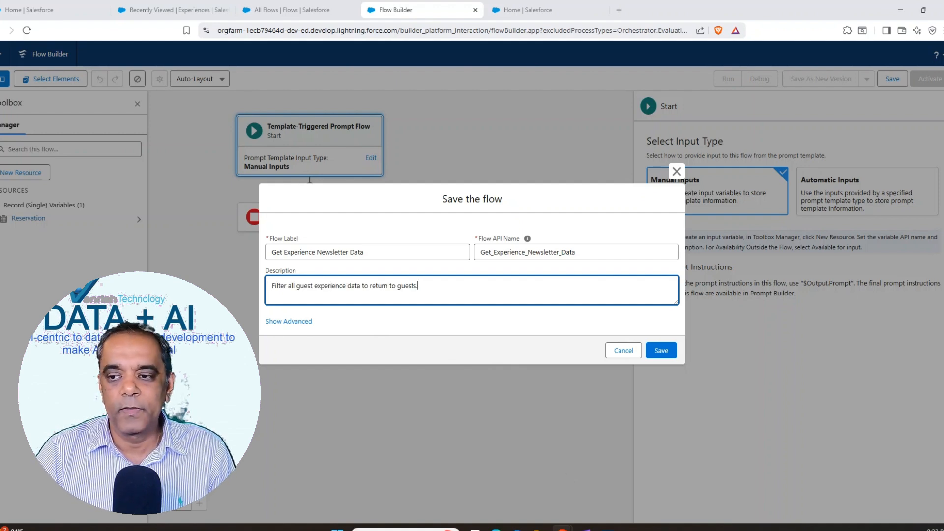
{"action": "left_click", "coordinate": [660, 351]}
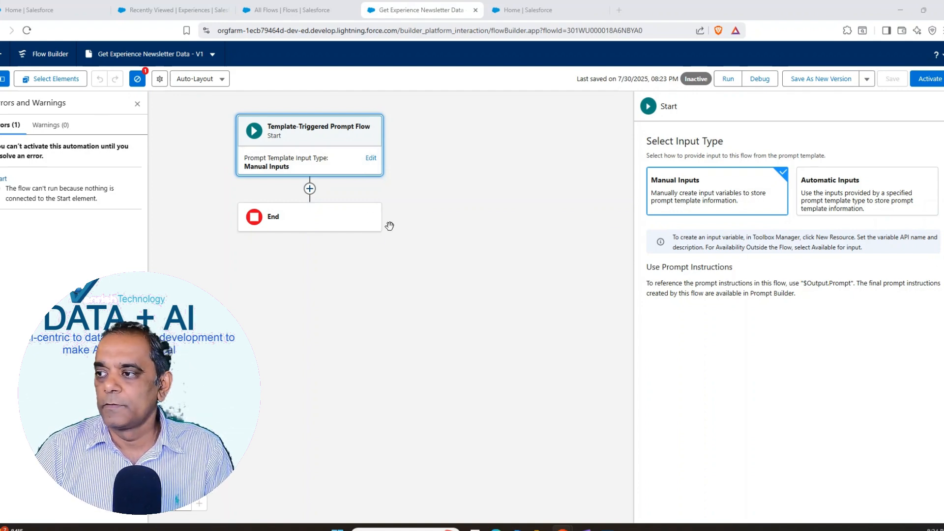
Step: Add a Get Records element after the Start element, with the label and description "Guest Experience"
{"action": "left_click", "coordinate": [310, 189]}
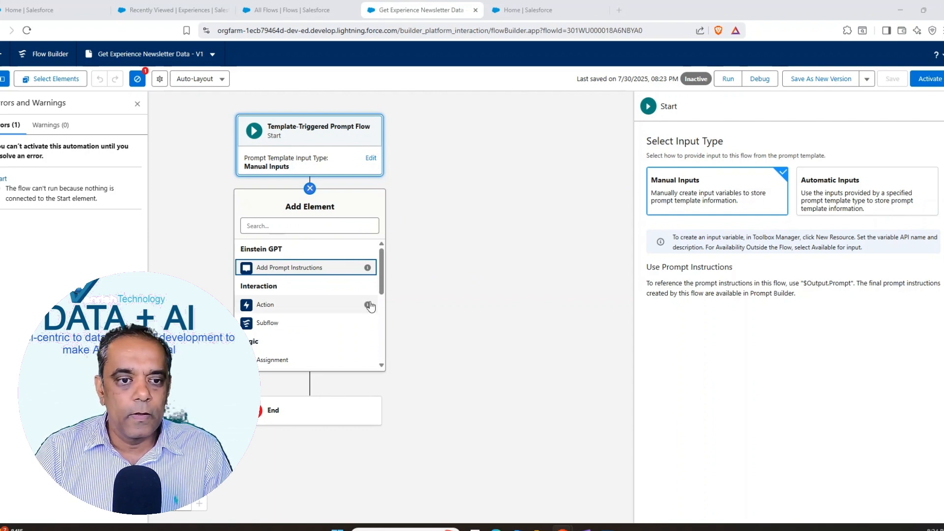
{"action": "left_click_drag", "start_coordinate": [383, 292], "coordinate": [385, 356]}
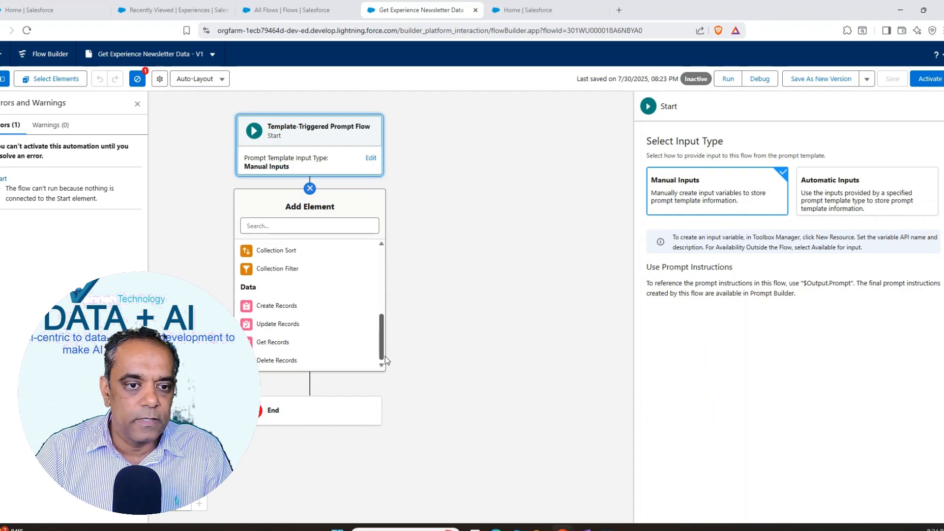
{"action": "left_click", "coordinate": [269, 344]}
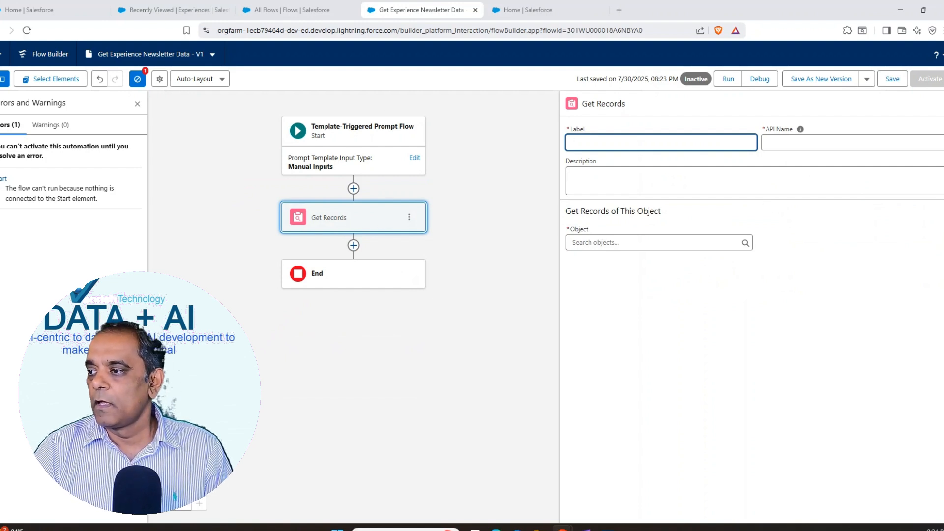
{"action": "key", "text": "alt+Tab"}
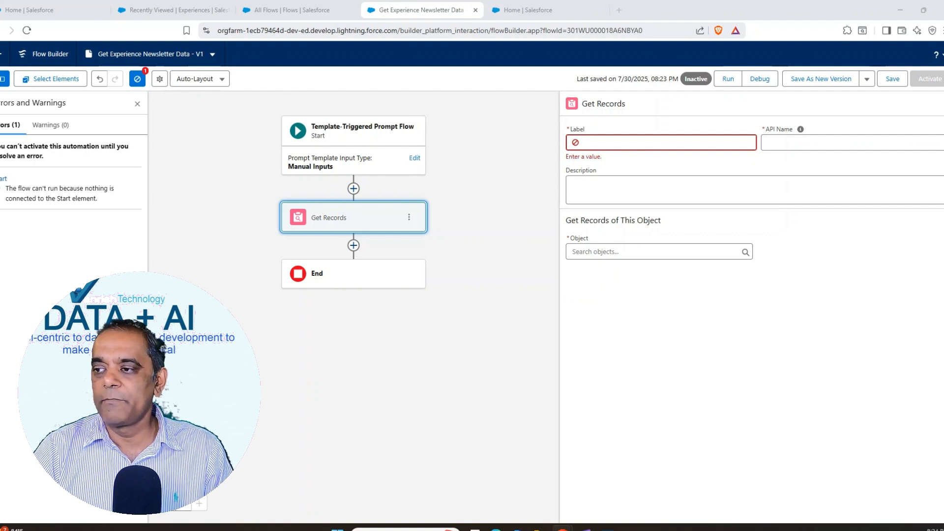
{"action": "left_click", "coordinate": [680, 142]}
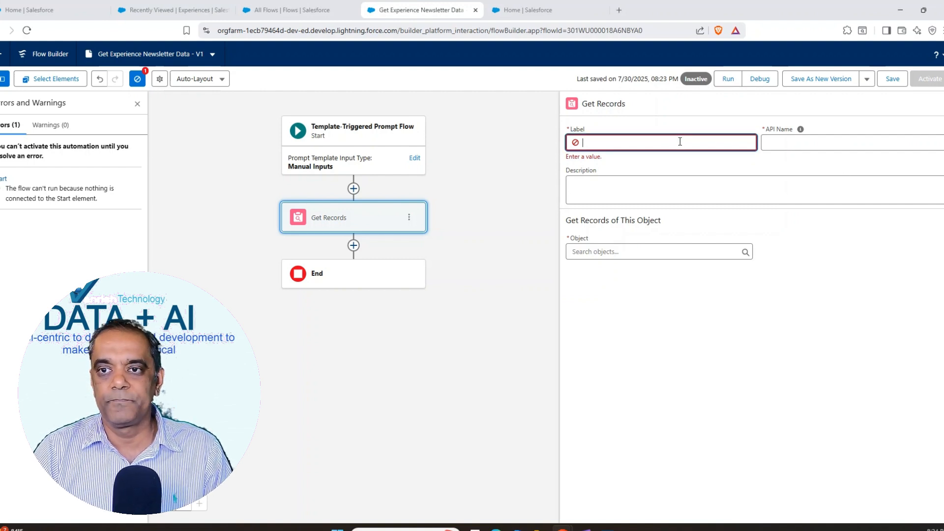
{"action": "type", "text": "Guest Experience"}
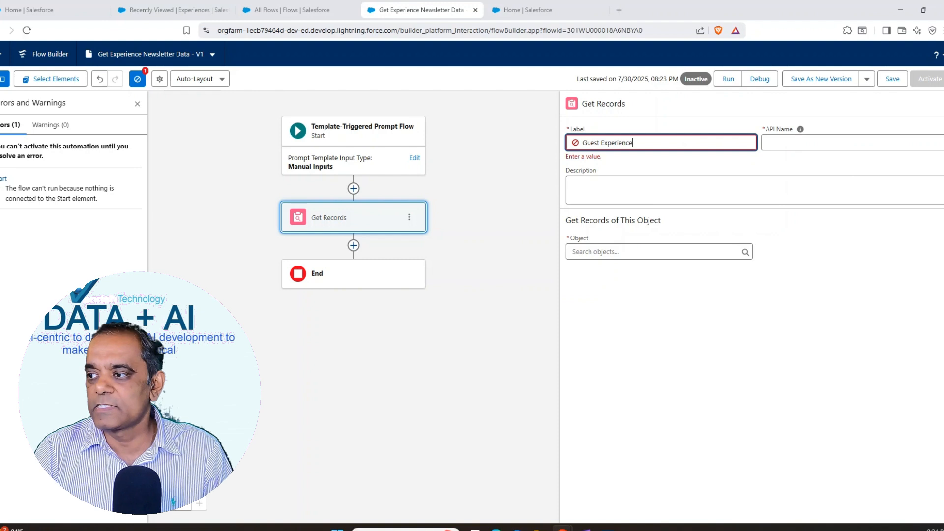
{"action": "left_click", "coordinate": [778, 161]}
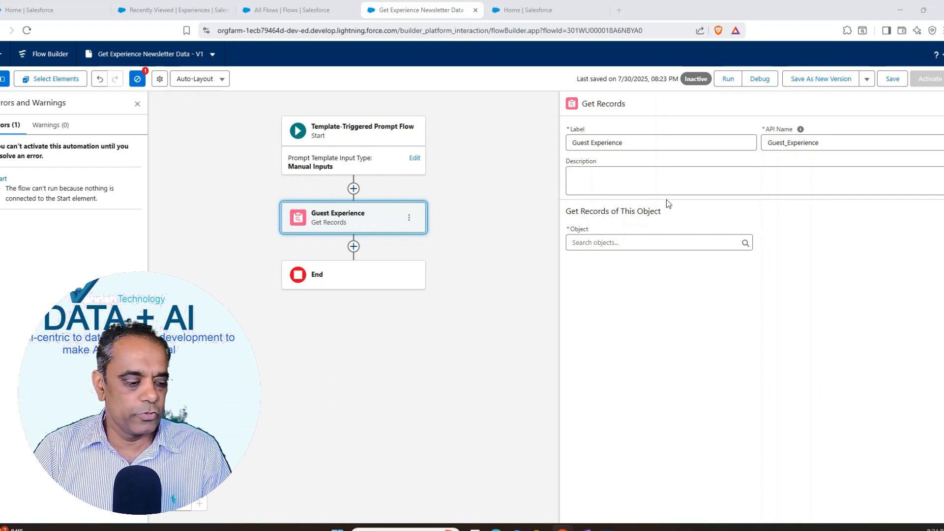
{"action": "left_click", "coordinate": [639, 176]}
{"action": "type", "text": "Guest Experience"}
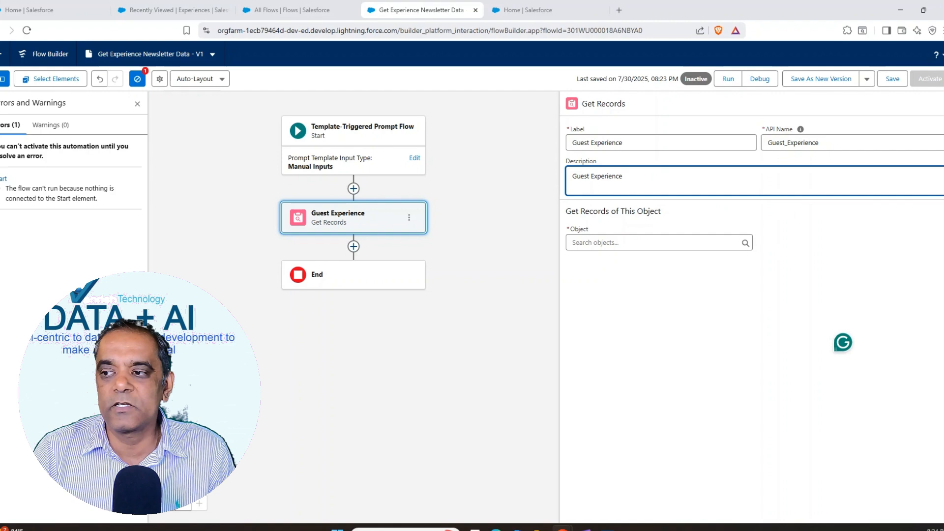
Step: Set the Get Records object to Experience and the condition requirements to None—Get All Experience Records
{"action": "left_click", "coordinate": [610, 242]}
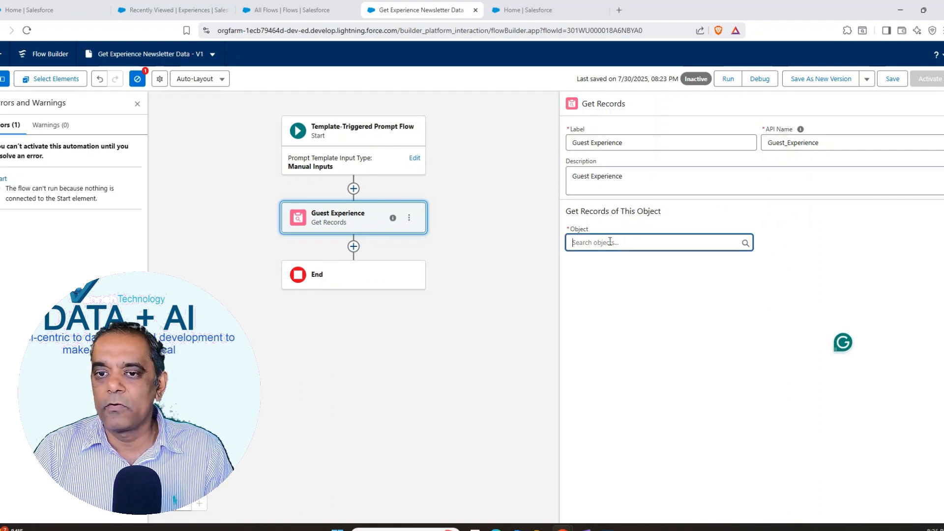
{"action": "type", "text": "Ex"}
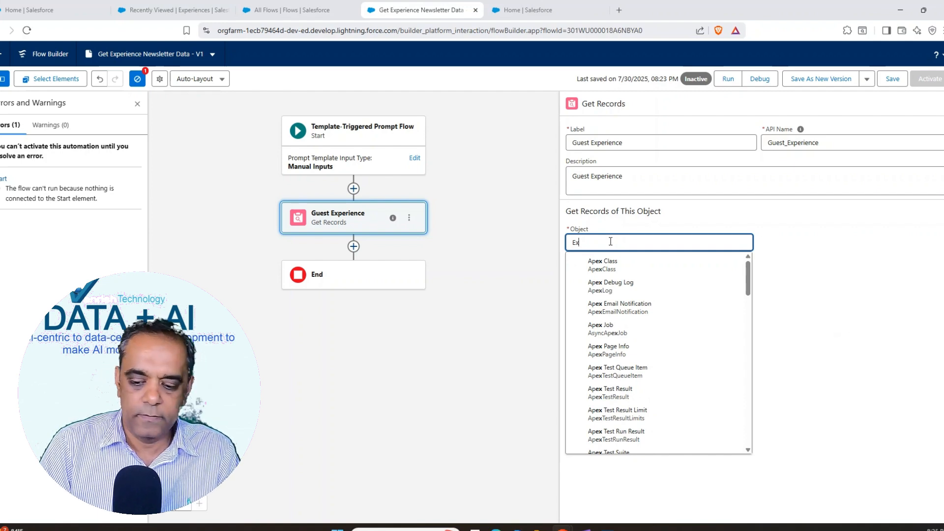
{"action": "type", "text": "pe"}
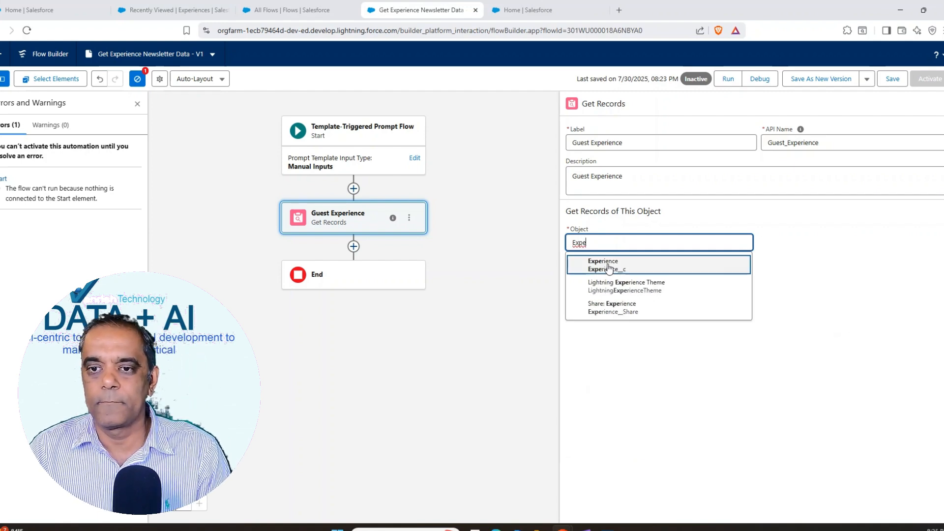
{"action": "left_click", "coordinate": [608, 265]}
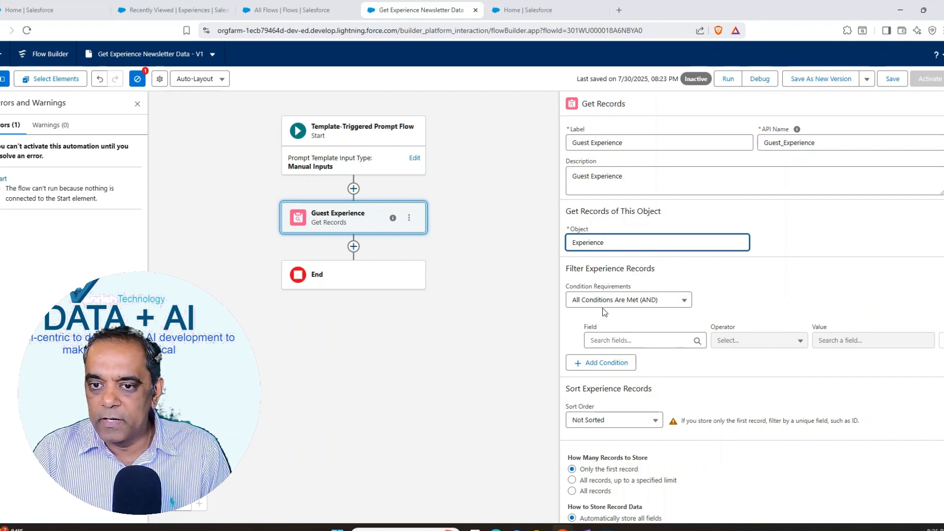
{"action": "left_click", "coordinate": [686, 302]}
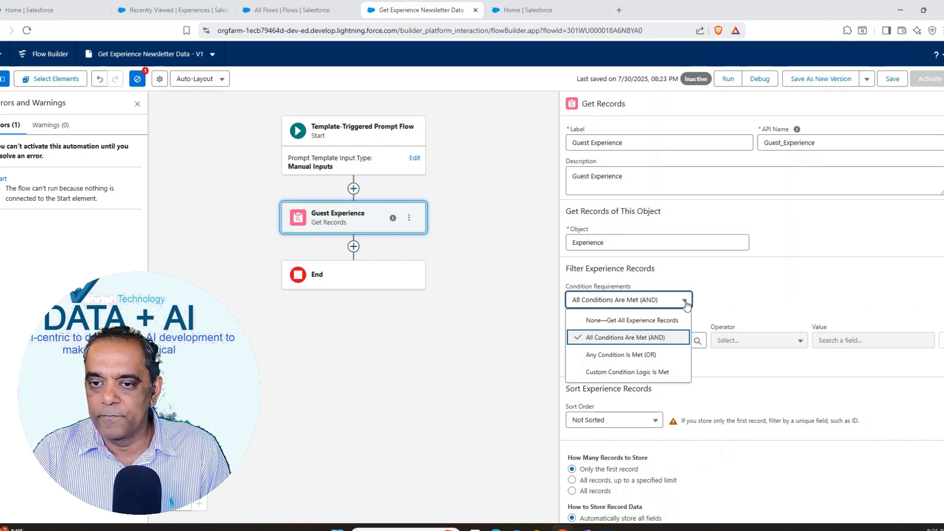
{"action": "left_click", "coordinate": [633, 320]}
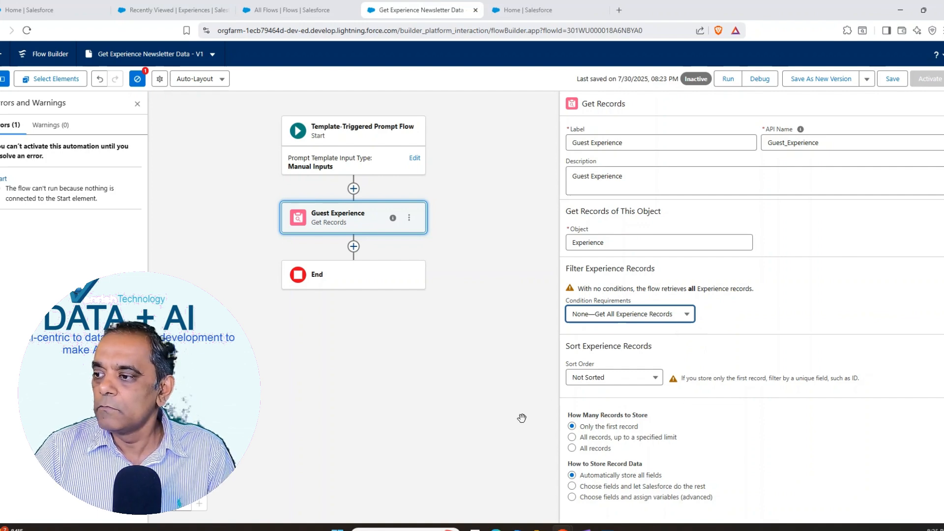
Step: Set the Guest Experience element to store all records and save the flow
{"action": "left_click", "coordinate": [656, 378]}
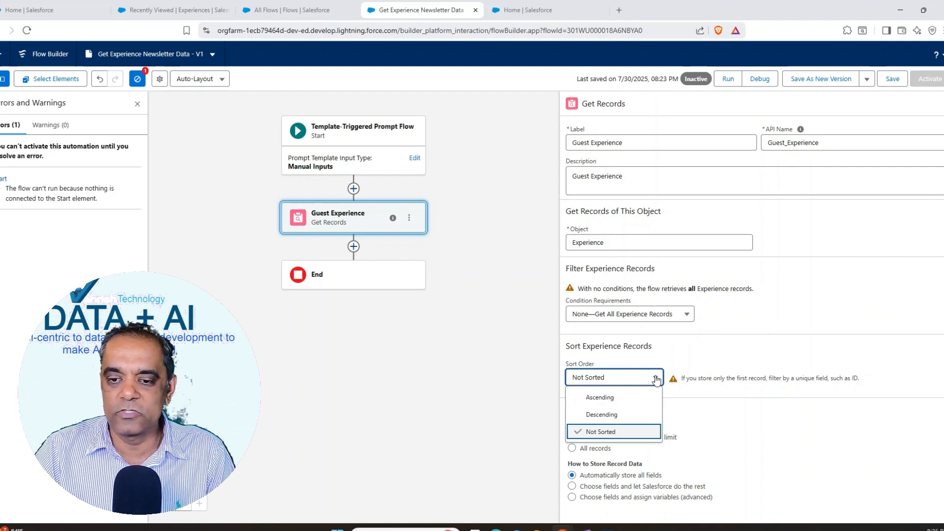
{"action": "left_click", "coordinate": [778, 350]}
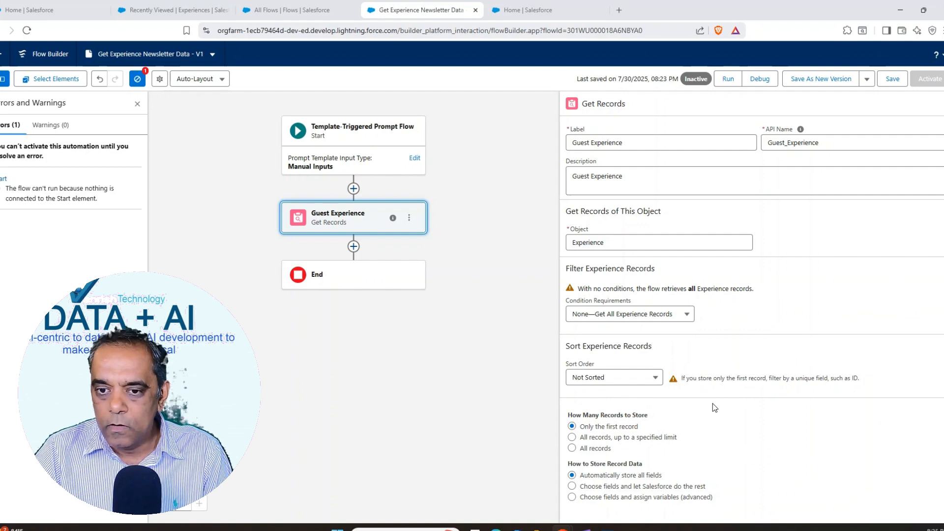
{"action": "left_click", "coordinate": [572, 448]}
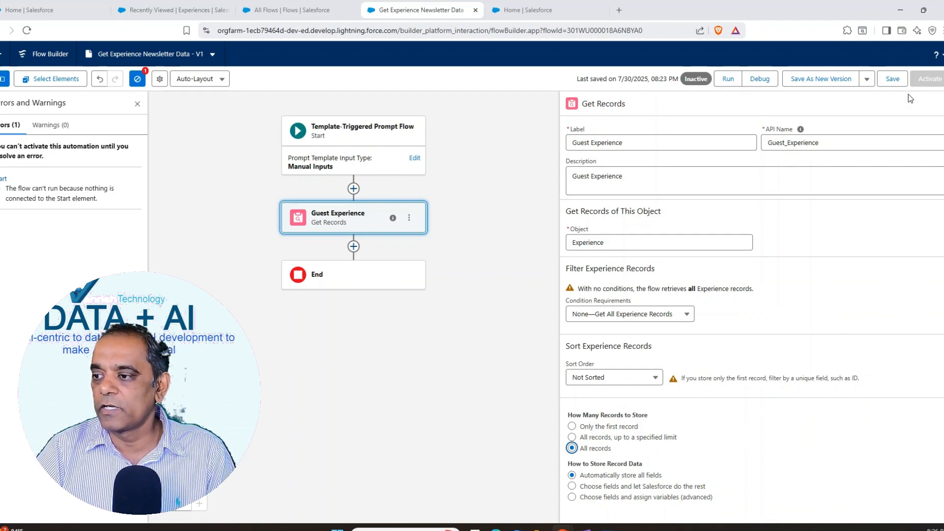
{"action": "left_click", "coordinate": [892, 78]}
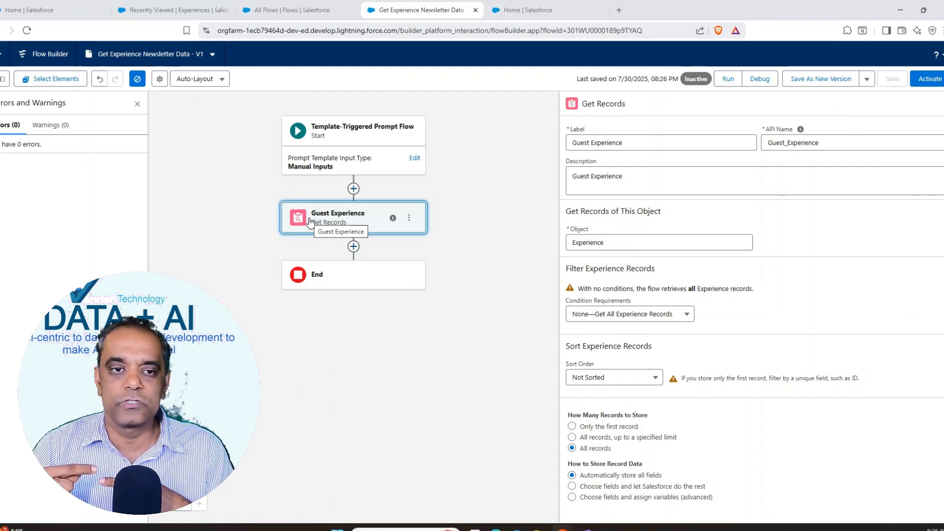
Step: Add a Loop element after Guest Experience, labelled "Loop Experiences" with the description "Loop through the collection of guest experiences"
{"action": "left_click", "coordinate": [353, 246]}
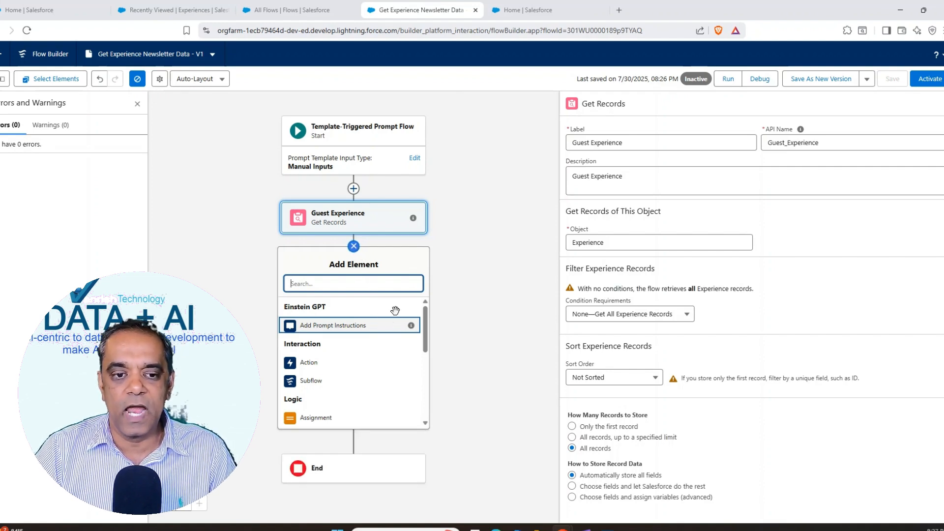
{"action": "left_click_drag", "start_coordinate": [427, 331], "coordinate": [426, 369]}
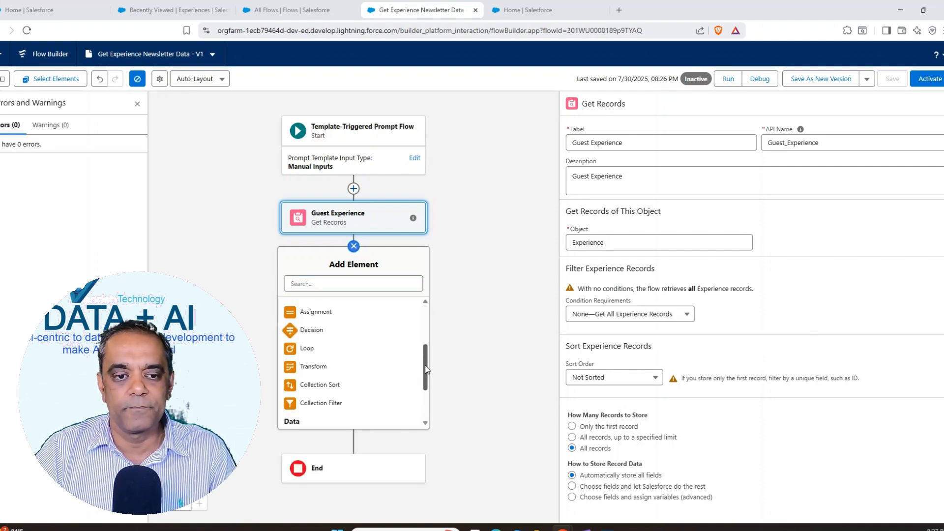
{"action": "left_click", "coordinate": [309, 349]}
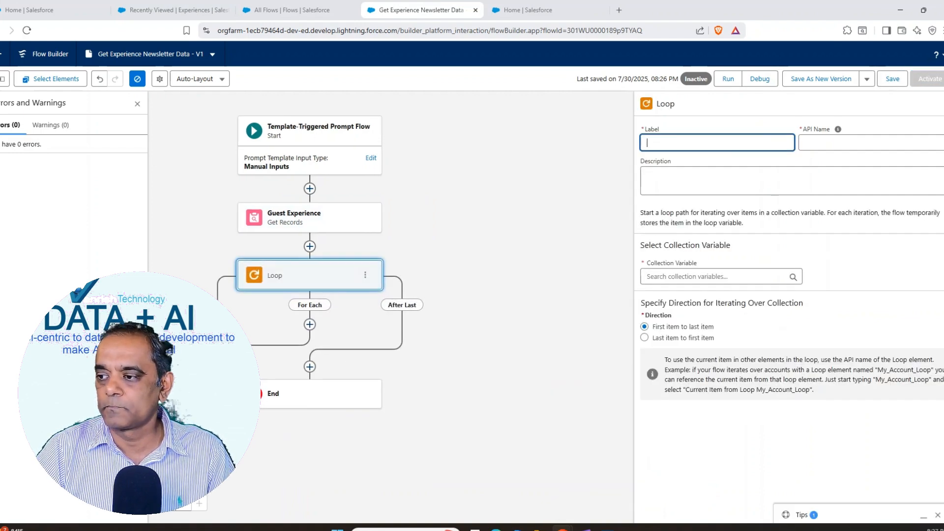
{"action": "key", "text": "alt+Tab"}
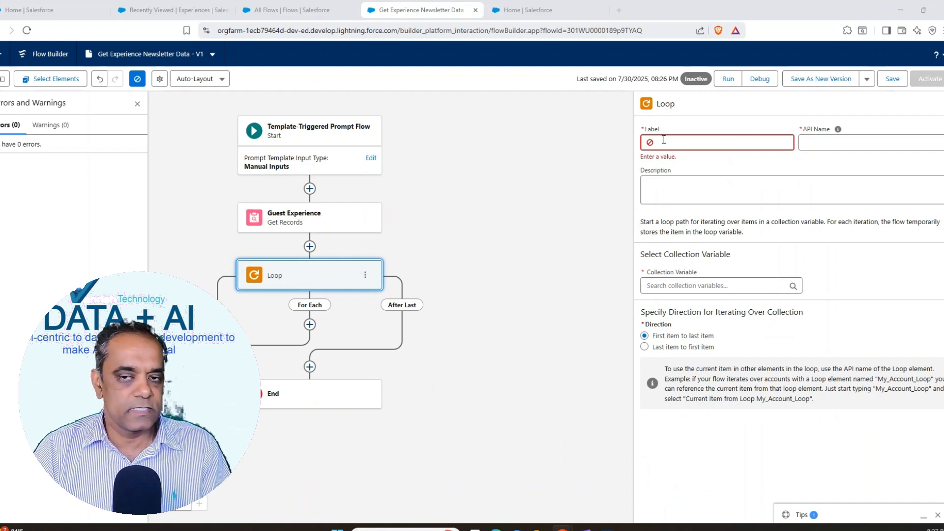
{"action": "key", "text": "alt+Tab"}
{"action": "type", "text": "Loop Experiences"}
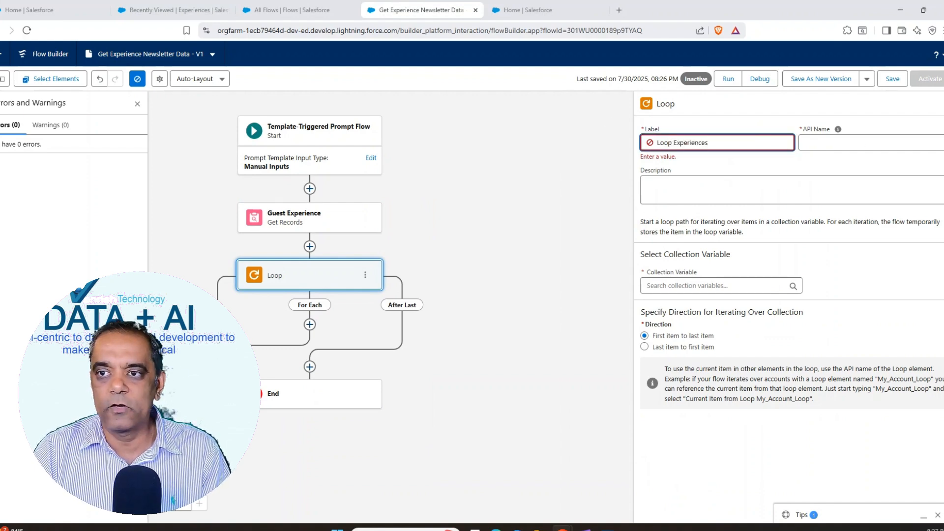
{"action": "left_click", "coordinate": [813, 160]}
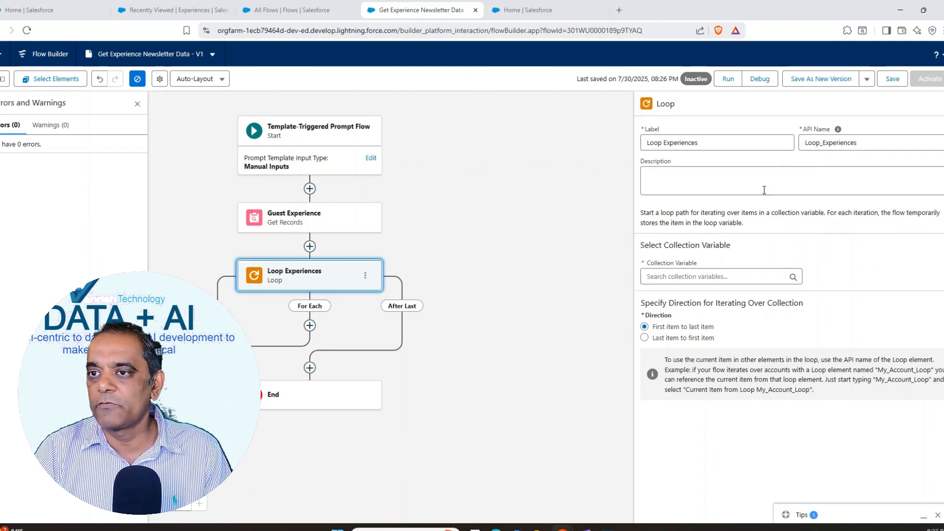
{"action": "key", "text": "alt+Tab"}
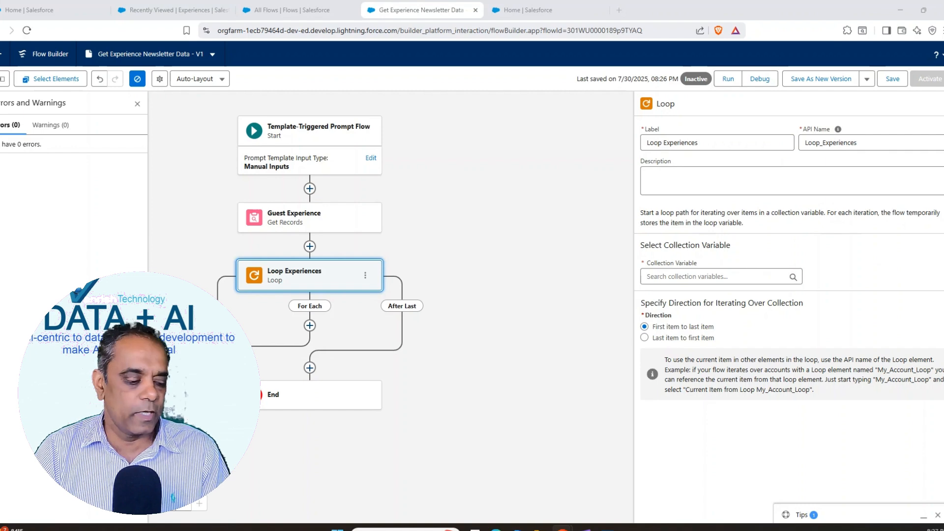
{"action": "left_click", "coordinate": [664, 173]}
{"action": "type", "text": "Loop through the collection of guest experiences"}
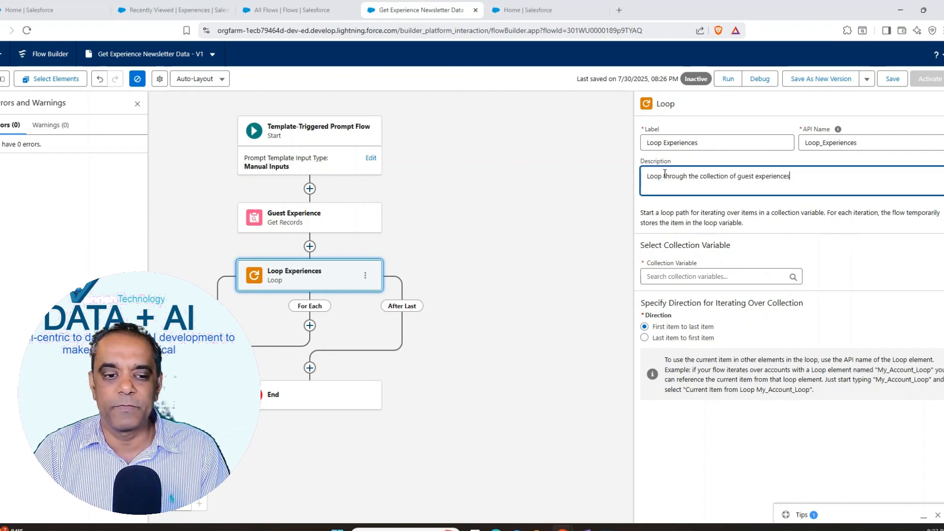
Step: Set the loop's collection variable to Experiences from Guest Experience and save the flow
{"action": "key", "text": "alt+Tab"}
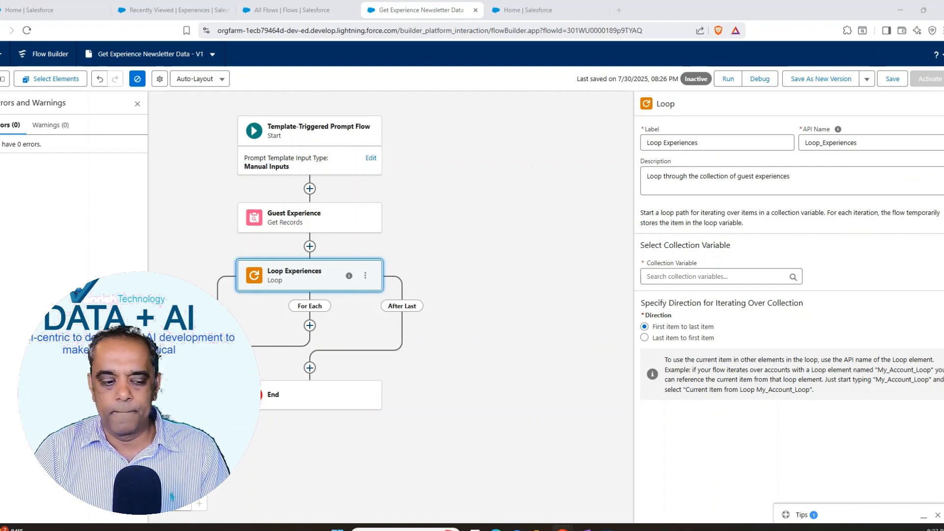
{"action": "key", "text": "alt+Tab"}
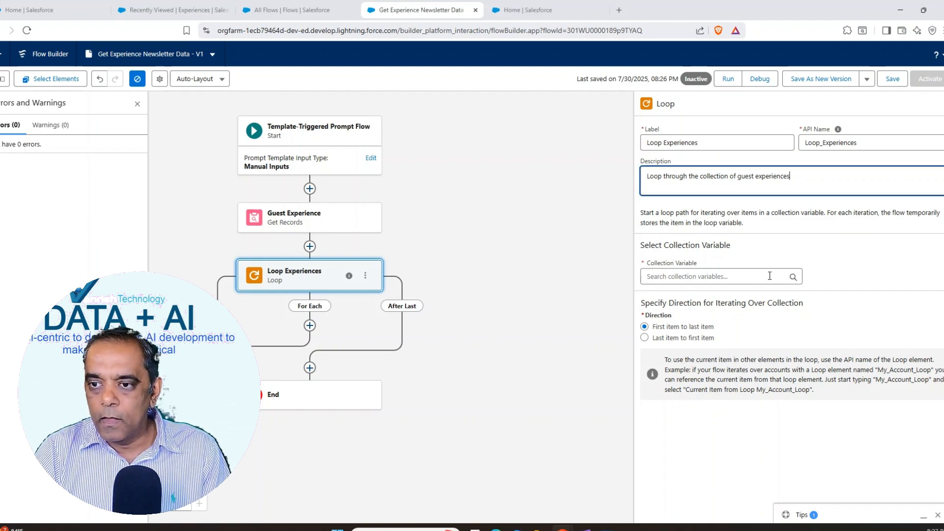
{"action": "left_click", "coordinate": [769, 276]}
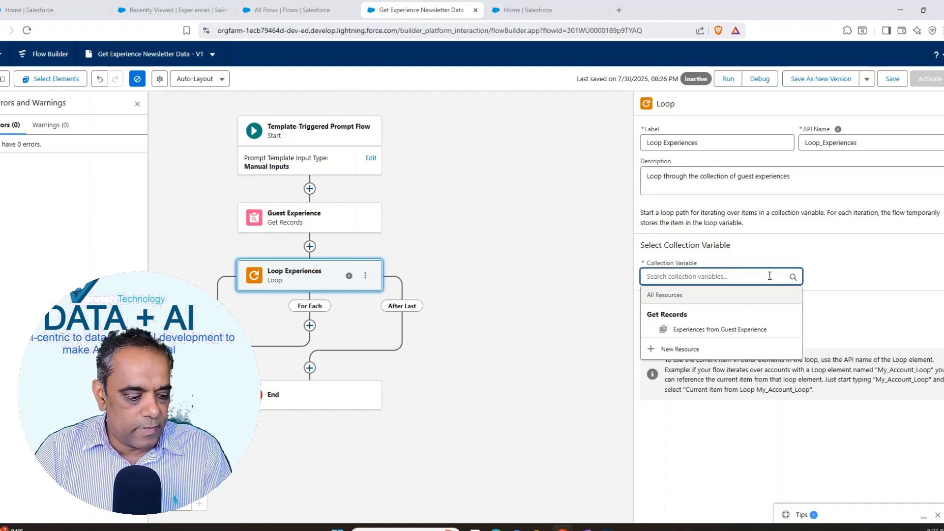
{"action": "type", "text": "Experiences from Guest Experience."}
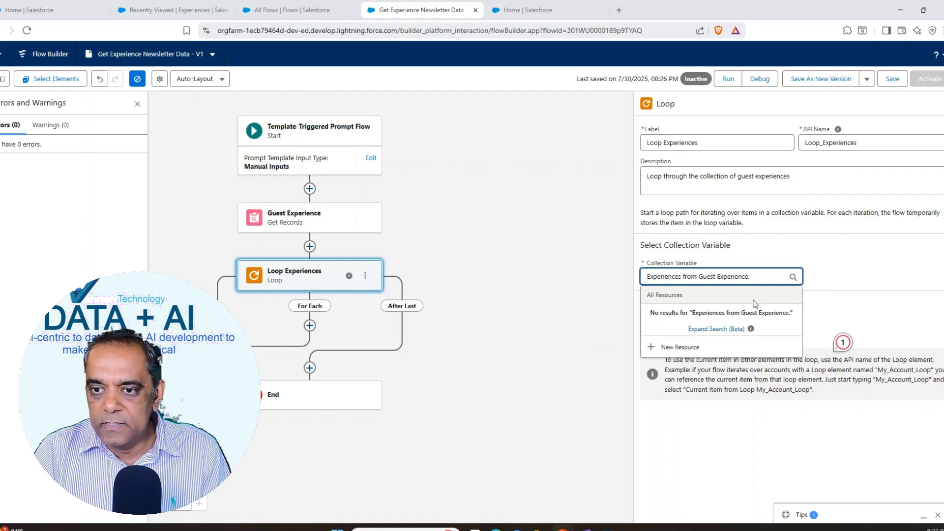
{"action": "key", "text": "BackSpace"}
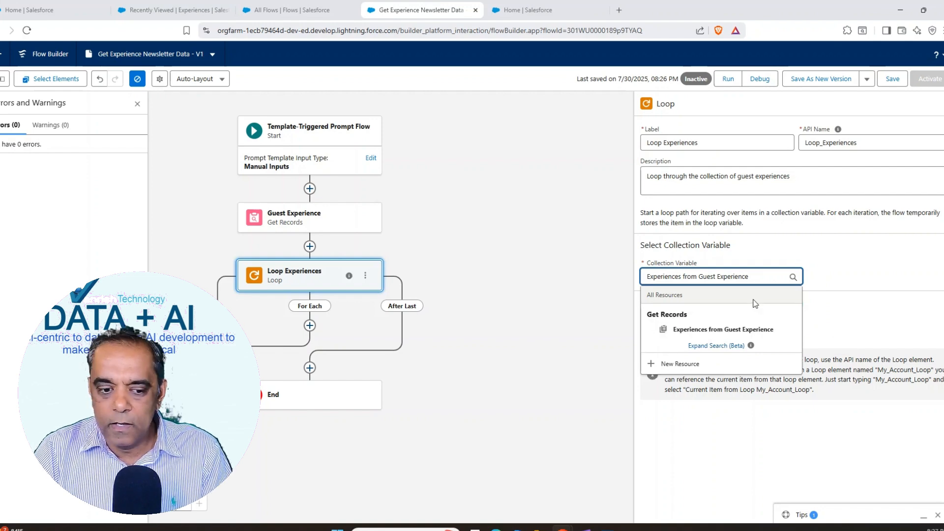
{"action": "left_click", "coordinate": [734, 330]}
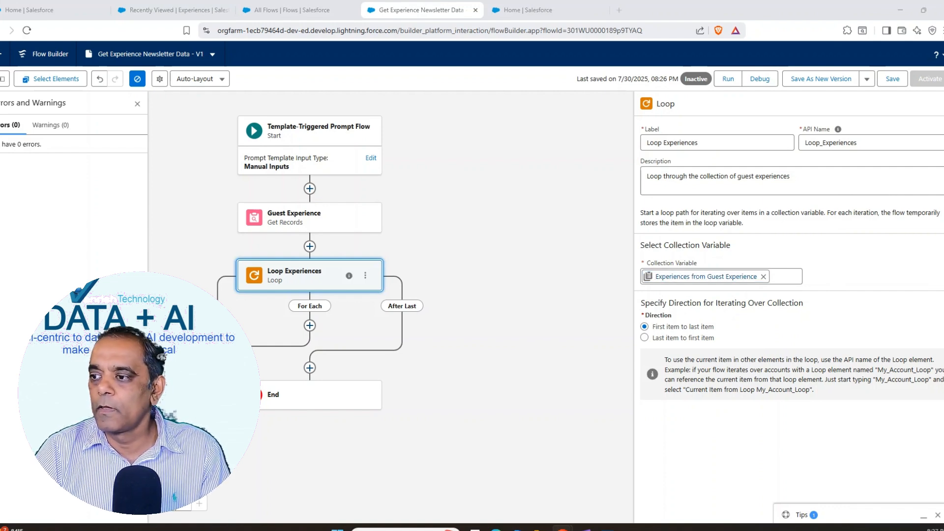
{"action": "left_click", "coordinate": [892, 79]}
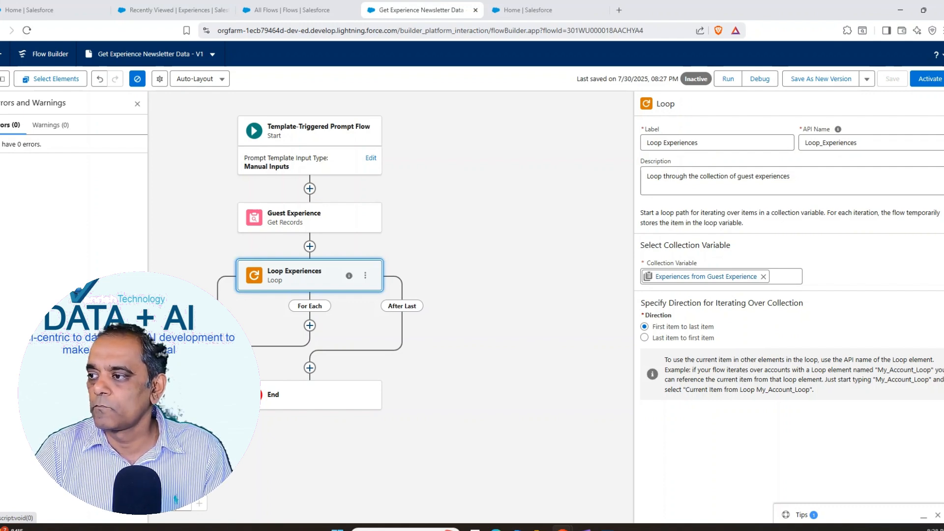
Step: Add an Add Prompt Instructions element to the loop's For Each path, labelled "end Experience Details to the Prompt Template"
{"action": "left_click", "coordinate": [309, 325]}
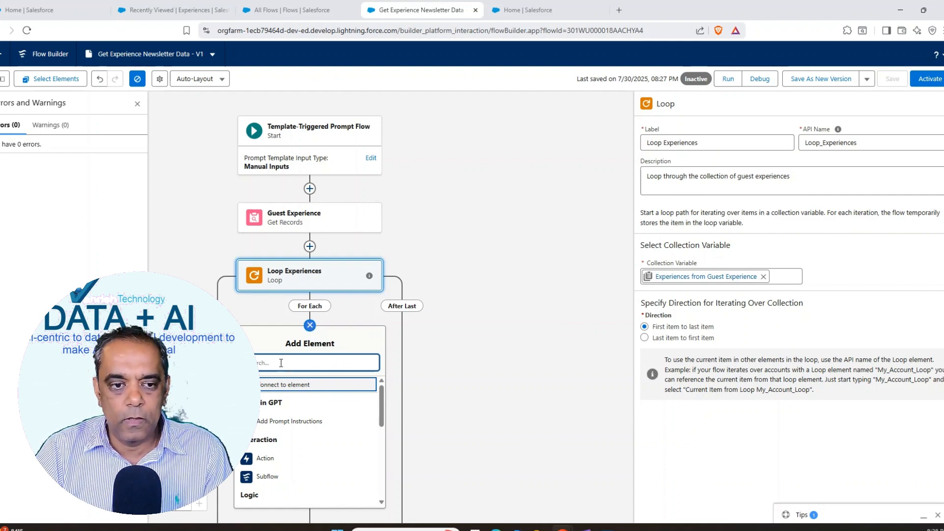
{"action": "type", "text": "add"}
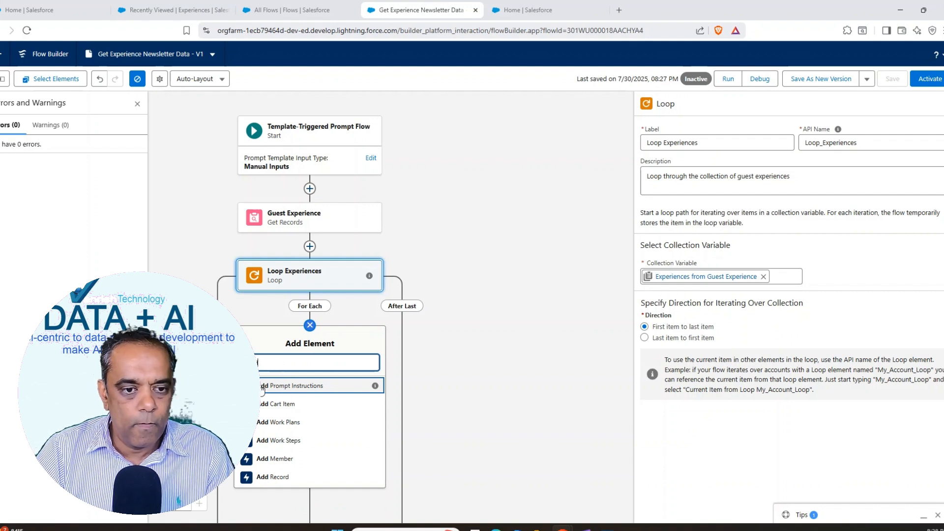
{"action": "left_click", "coordinate": [292, 387]}
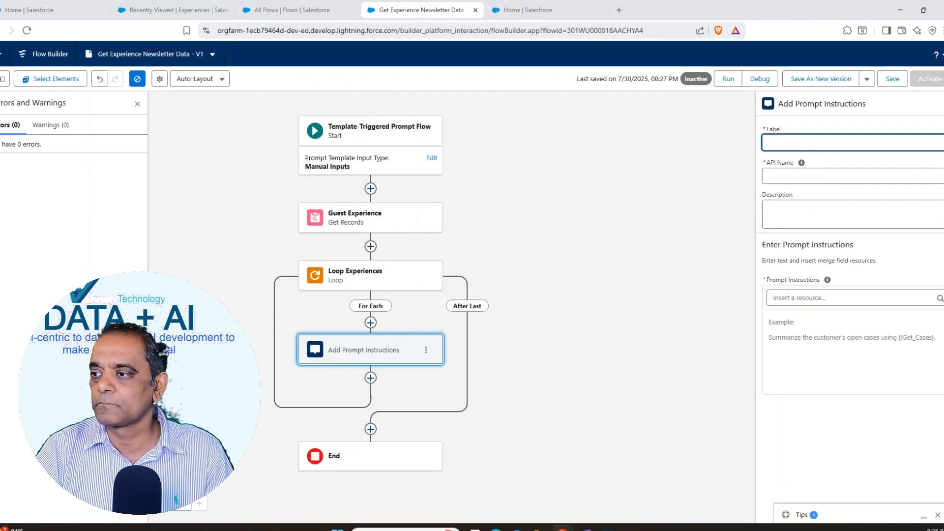
{"action": "key", "text": "alt+Tab"}
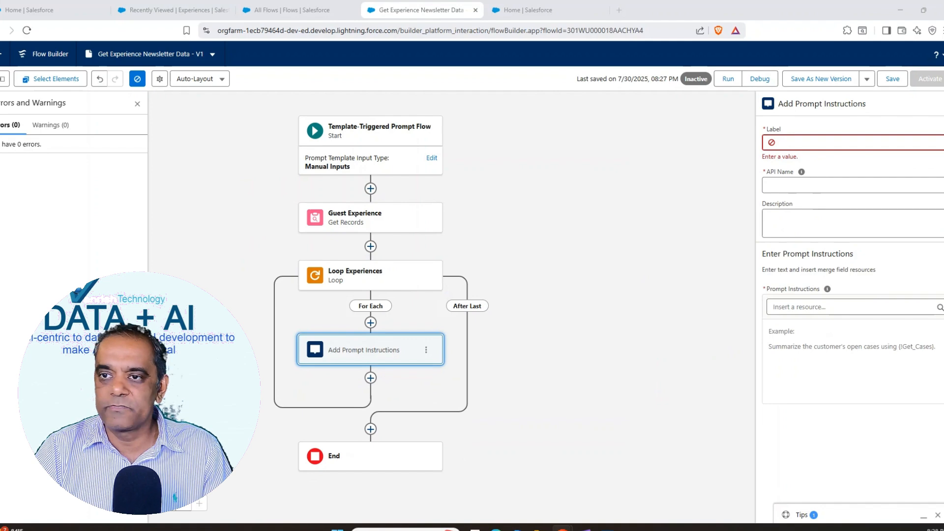
{"action": "left_click", "coordinate": [789, 142]}
{"action": "type", "text": "end Experience Details to the Prompt Template"}
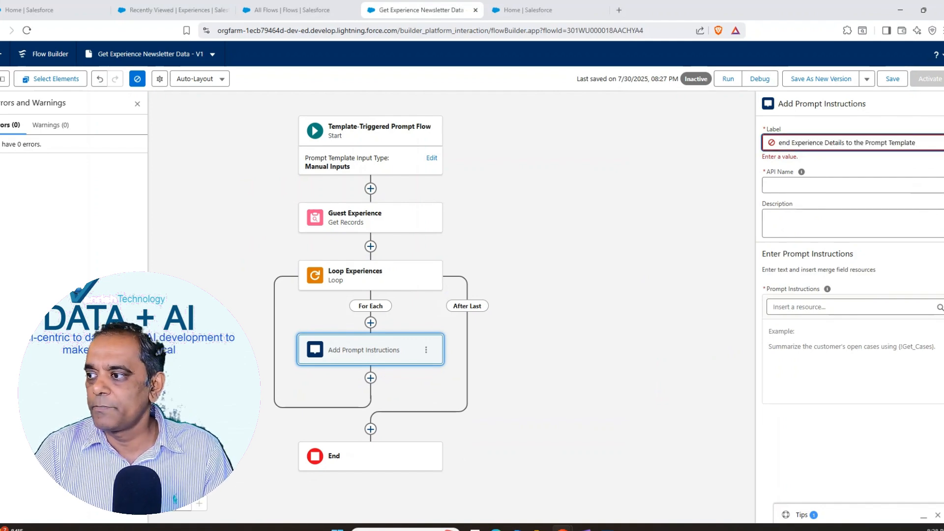
{"action": "left_click", "coordinate": [910, 178]}
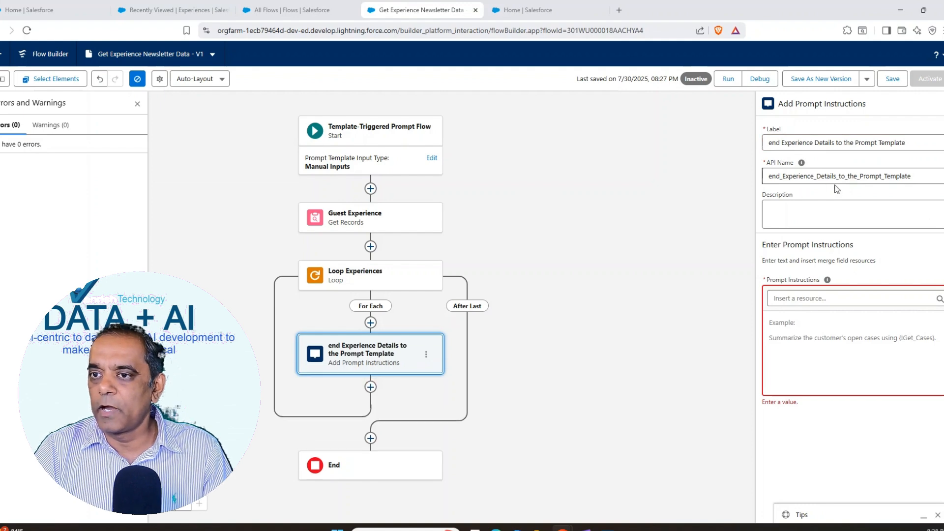
Step: Give the prompt instructions element the description "Add all qualifying experience details to the prompt instructions"
{"action": "left_click", "coordinate": [800, 209]}
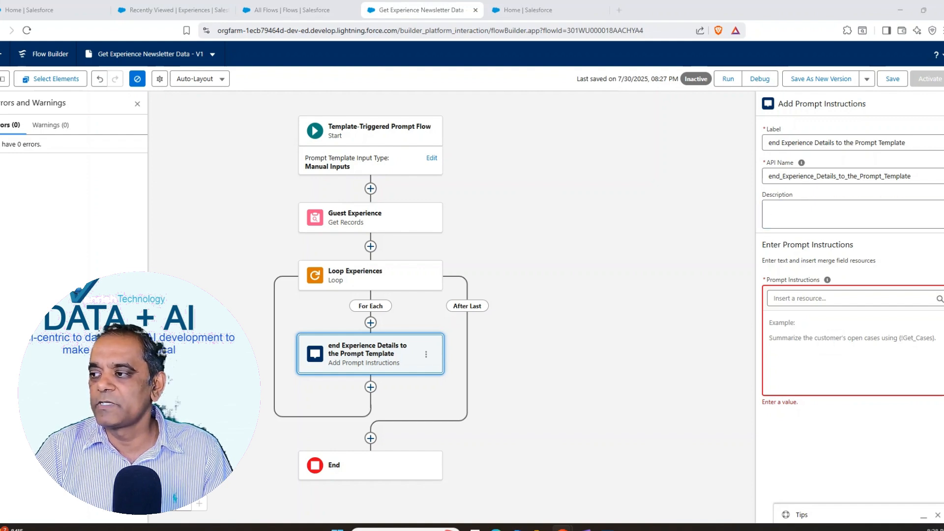
{"action": "left_click", "coordinate": [801, 217]}
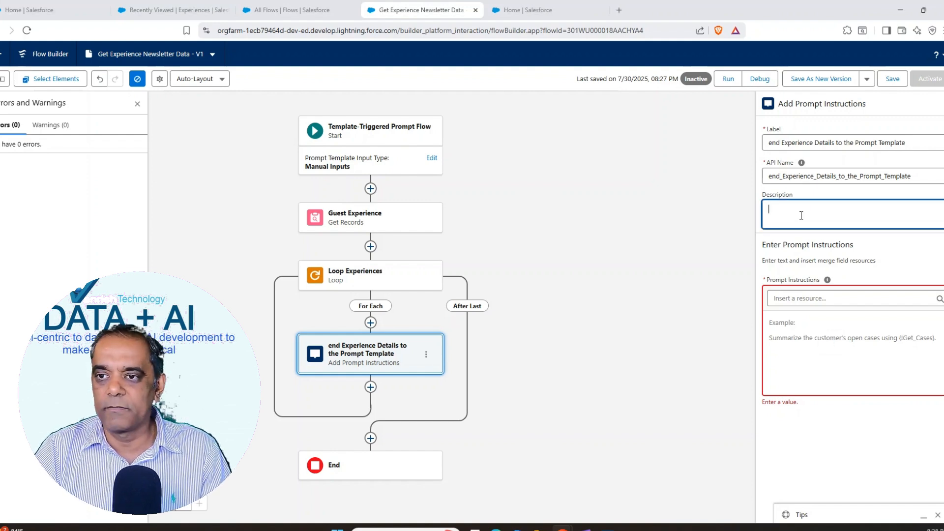
{"action": "type", "text": "Add all qualifying experience details to the prompt instructions"}
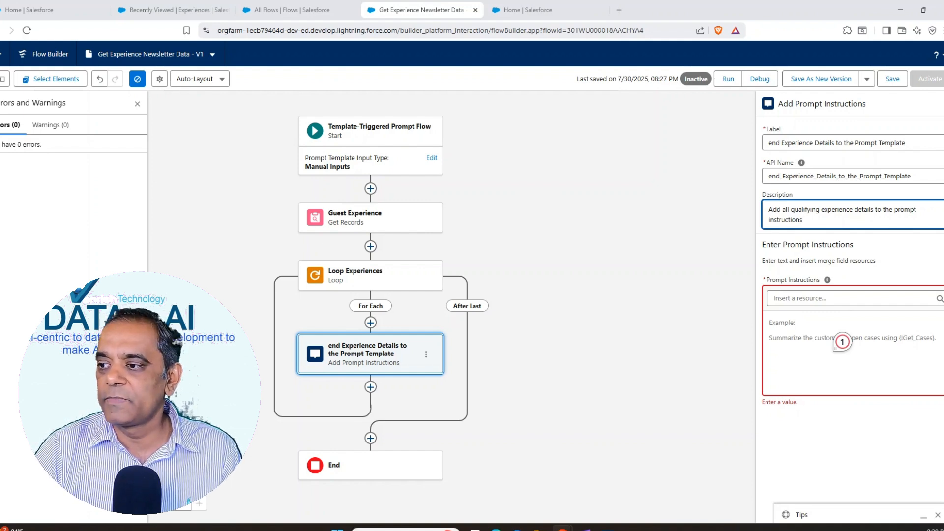
Step: Fill the prompt instructions with Experience Name: {!Loop_Experiences.Name}, Experience Location: {!Loop_Experiences.Location__c} and Experience Details: {!Loop_Experiences.Description__c}
{"action": "key", "text": "alt+Tab"}
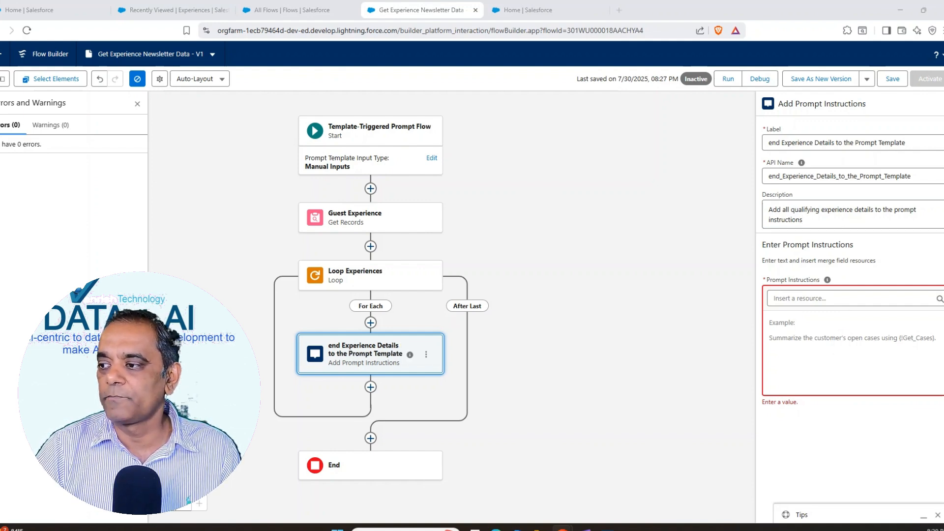
{"action": "left_click", "coordinate": [783, 323]}
{"action": "type", "text": "(Experience Name: {!Loop_Experiences.Name},  Experience Location:{!Loop_Experiences.Location__c} ,  Experience Details: {!Loop_Experiences.Description__c})"}
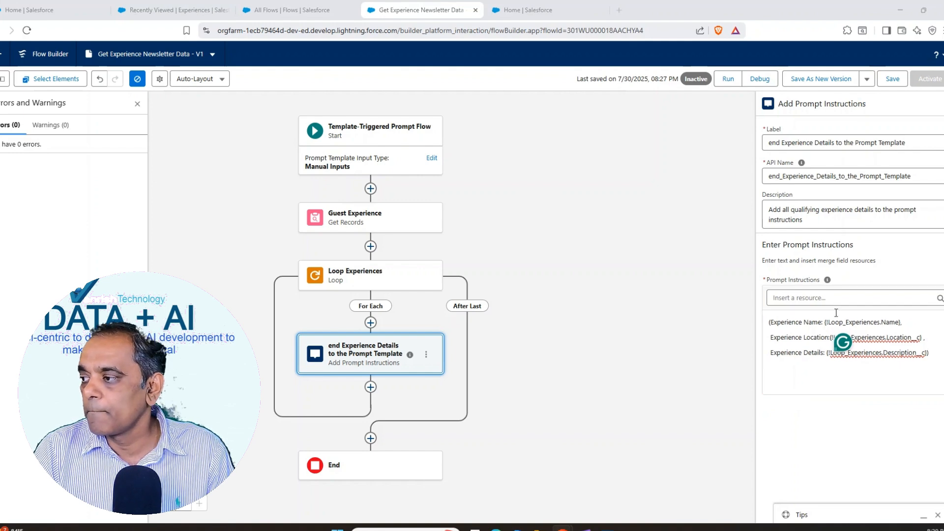
{"action": "left_click", "coordinate": [792, 323]}
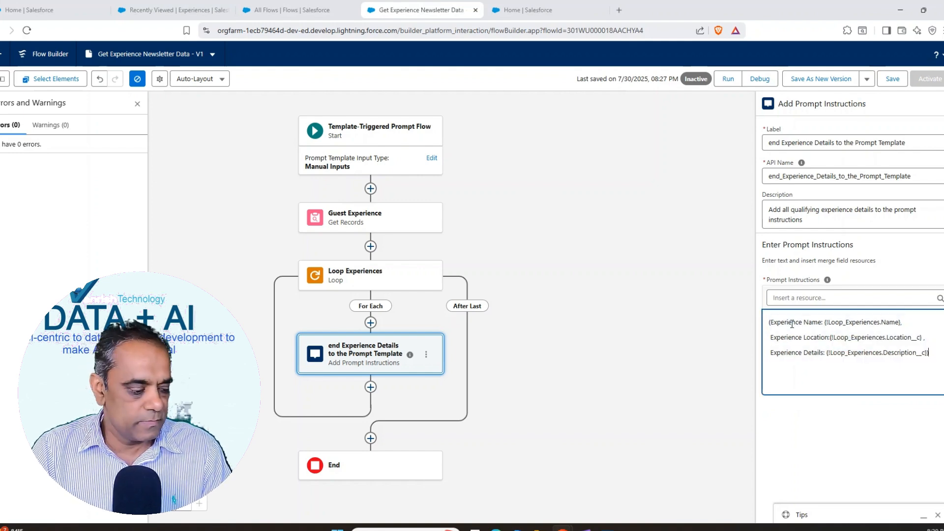
{"action": "left_click", "coordinate": [929, 353]}
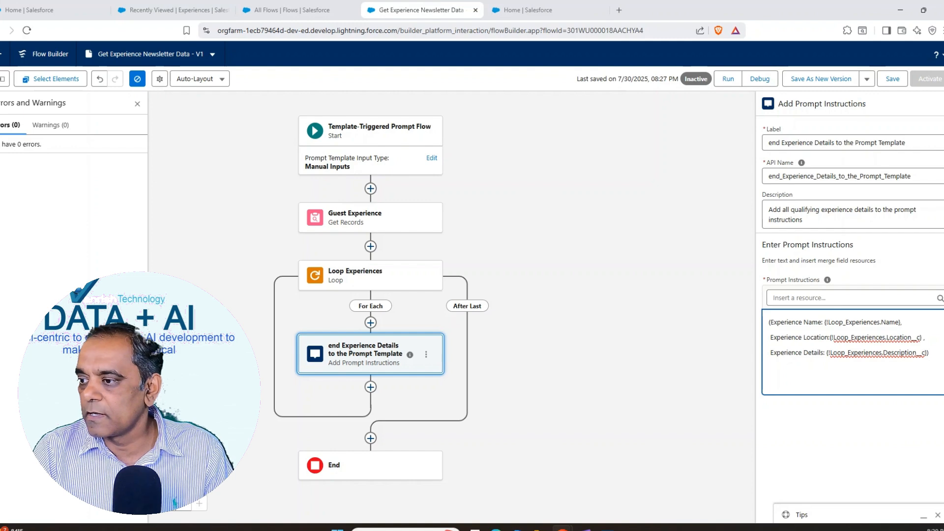
Step: Save and activate the Get Experience Newsletter Data flow and return to its record page
{"action": "left_click", "coordinate": [893, 79]}
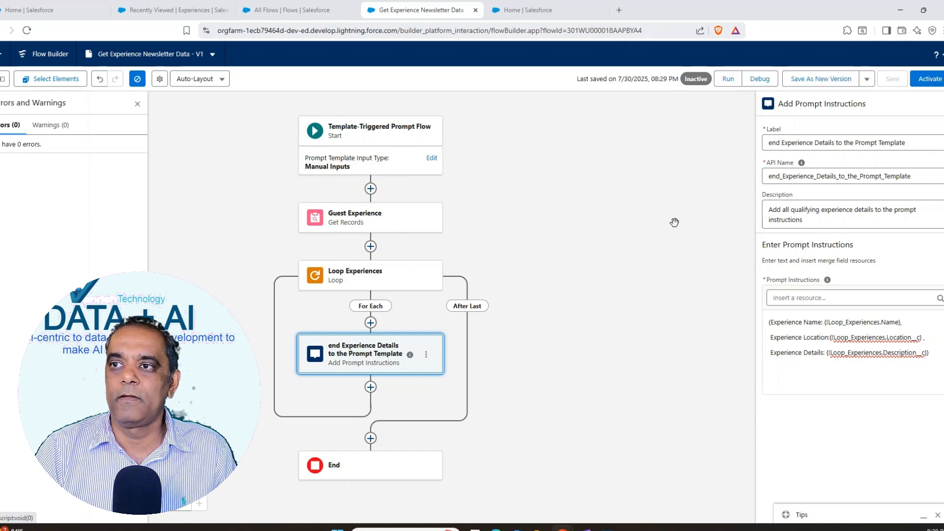
{"action": "left_click", "coordinate": [928, 80]}
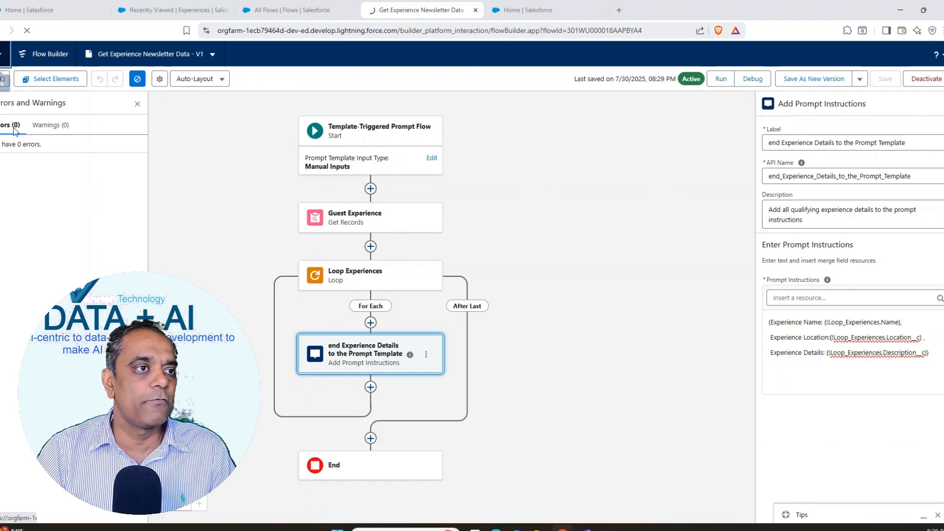
{"action": "left_click", "coordinate": [4, 82]}
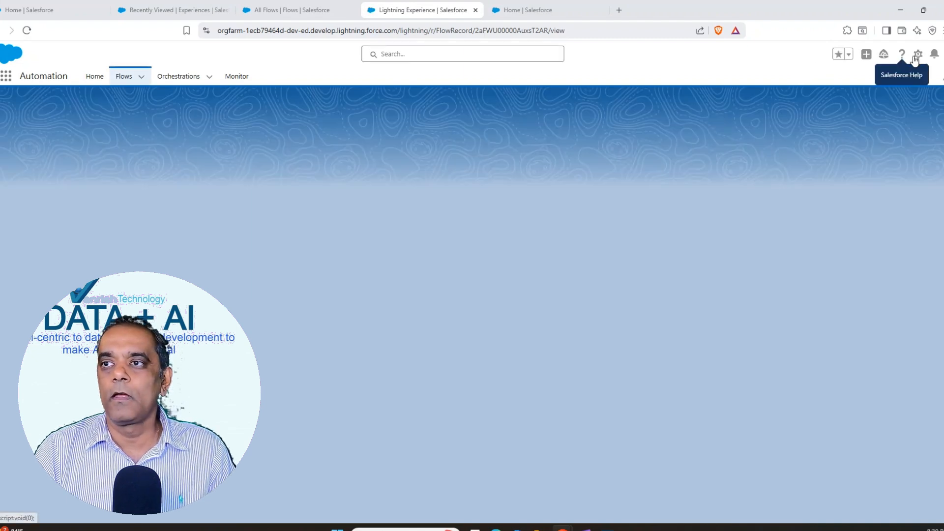
Step: Find Prompt Builder in Setup by searching for "prompt" and open the New Guest Newsletter template
{"action": "left_click", "coordinate": [917, 58]}
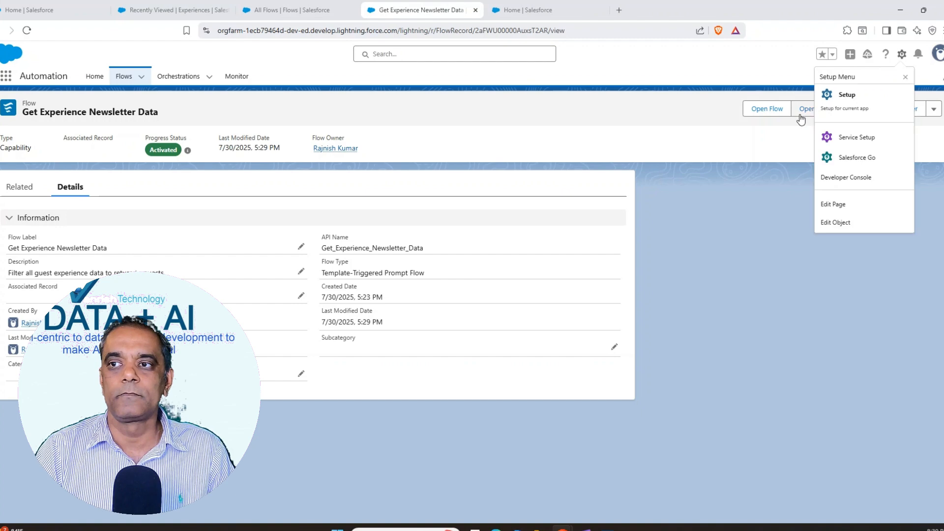
{"action": "left_click", "coordinate": [850, 95]}
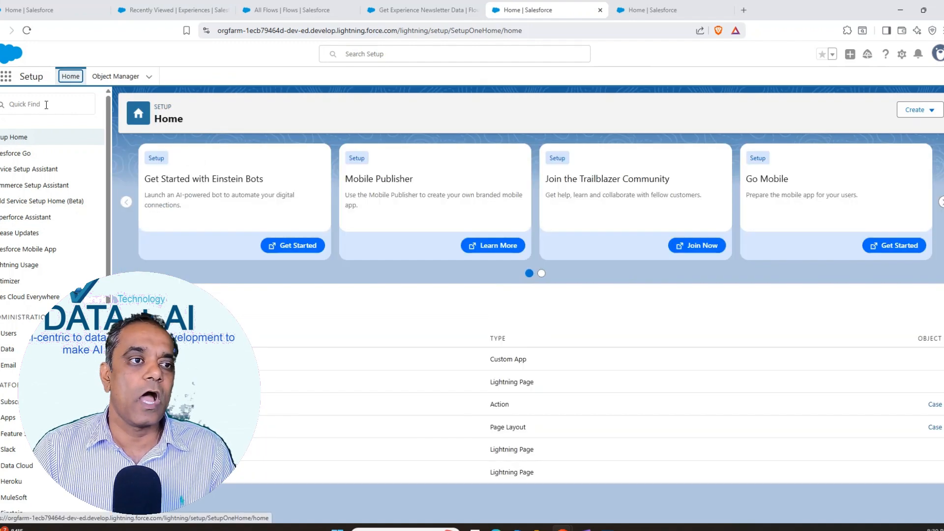
{"action": "left_click", "coordinate": [46, 104]}
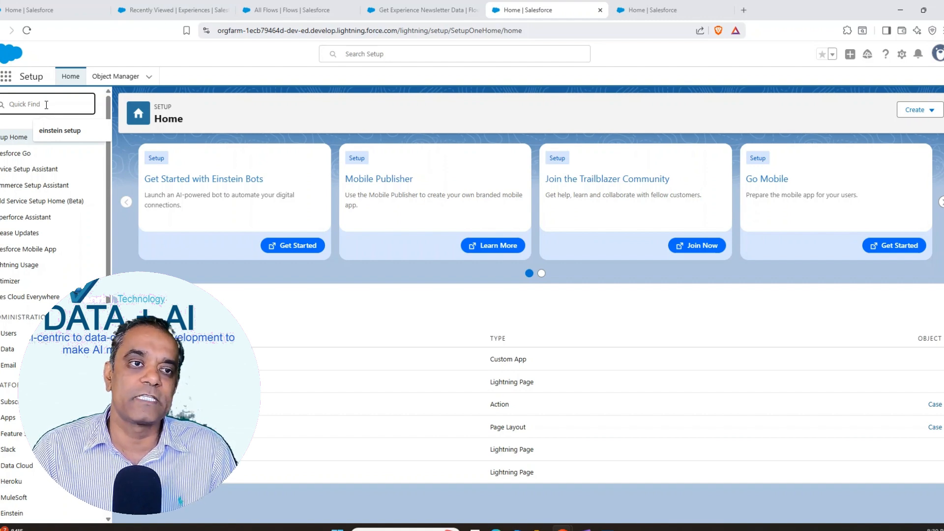
{"action": "type", "text": "prompt"}
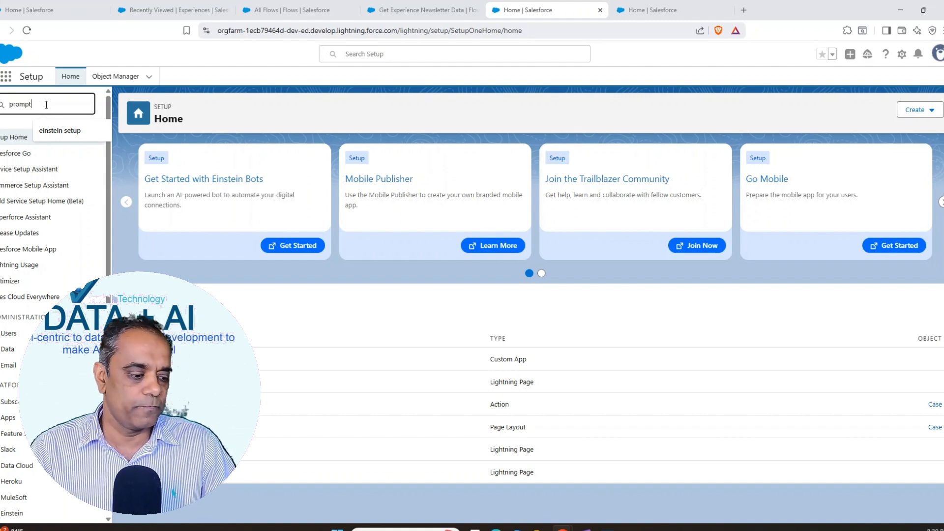
{"action": "left_click", "coordinate": [40, 170]}
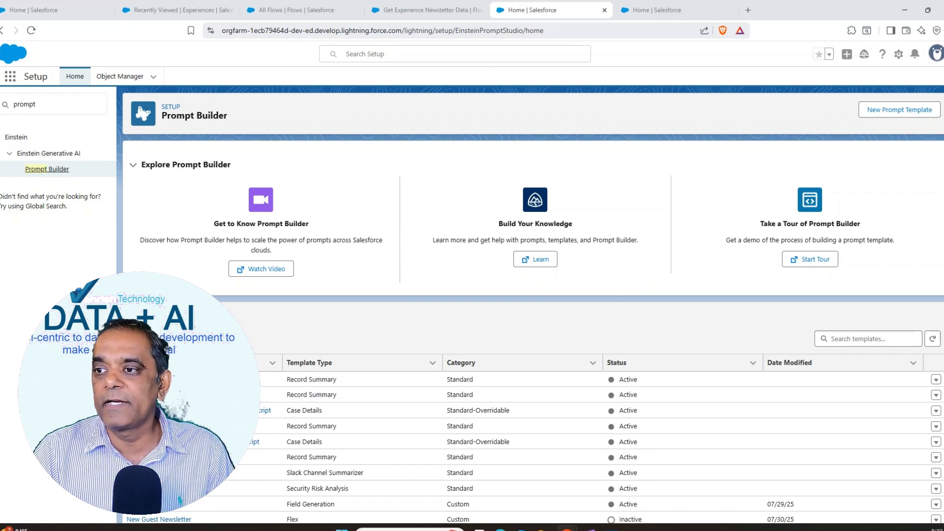
{"action": "scroll", "coordinate": [533, 305], "scroll_direction": "down", "scroll_amount": 3}
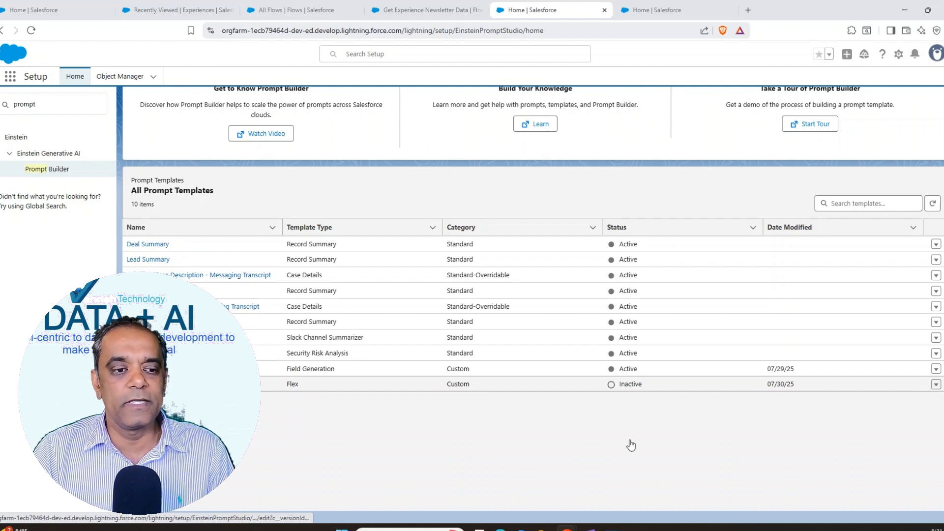
{"action": "left_click", "coordinate": [617, 444]}
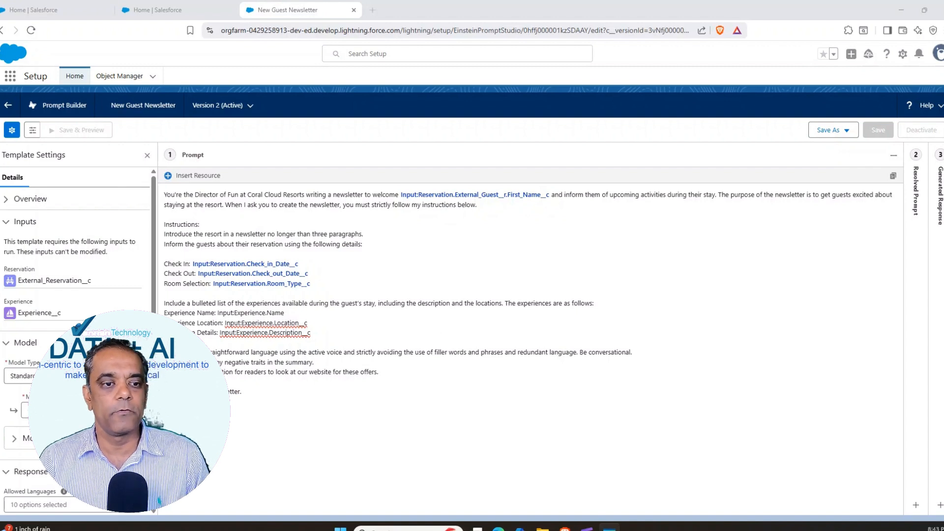
Step: Replace the three Experience field lines in the prompt with the Get Experience Newsletter Data flow resource and save the template
{"action": "left_click_drag", "start_coordinate": [165, 313], "coordinate": [320, 335]}
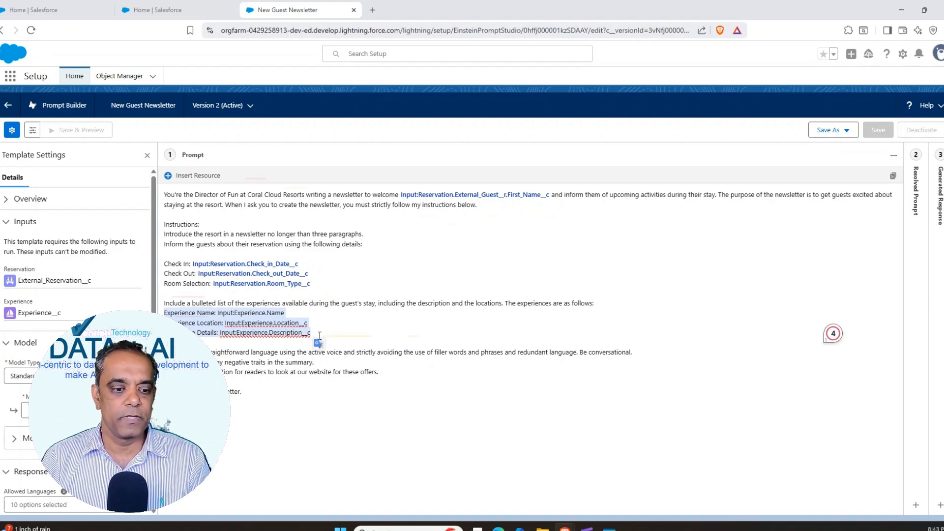
{"action": "key", "text": "BackSpace"}
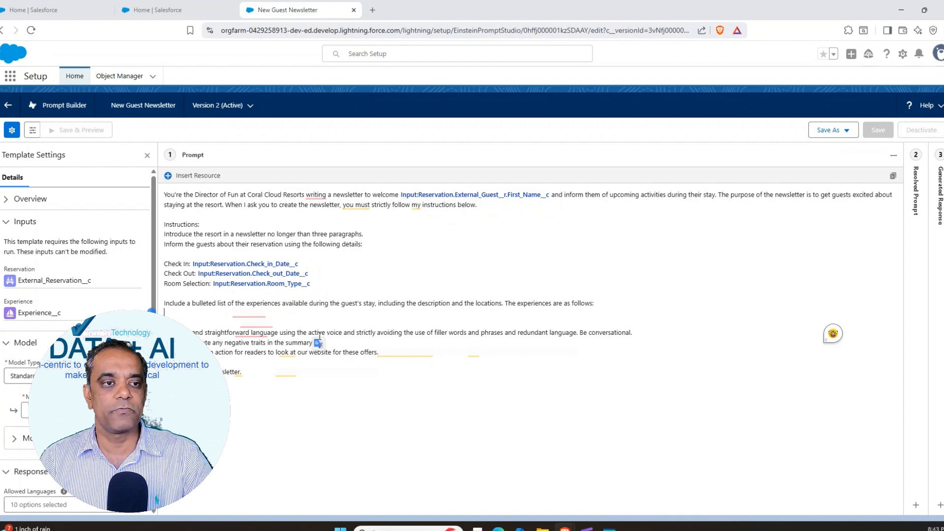
{"action": "left_click", "coordinate": [167, 177]}
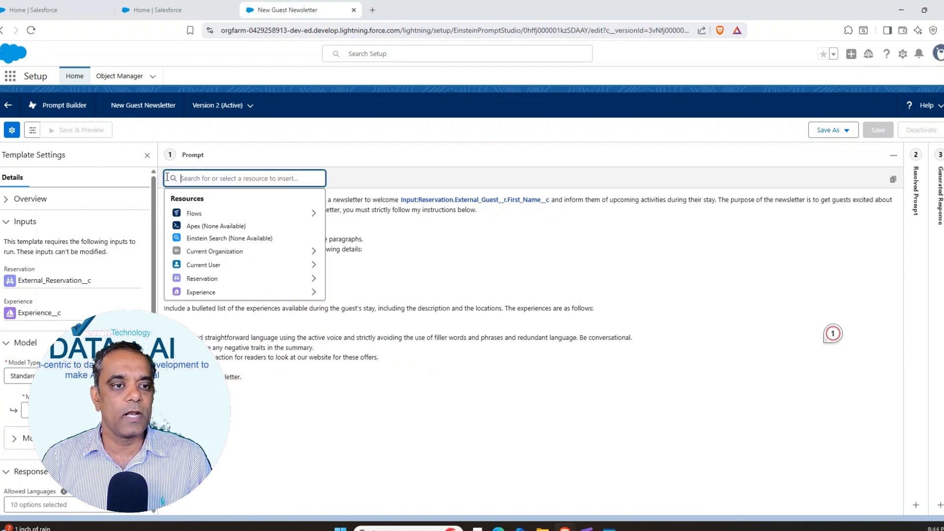
{"action": "left_click", "coordinate": [191, 217]}
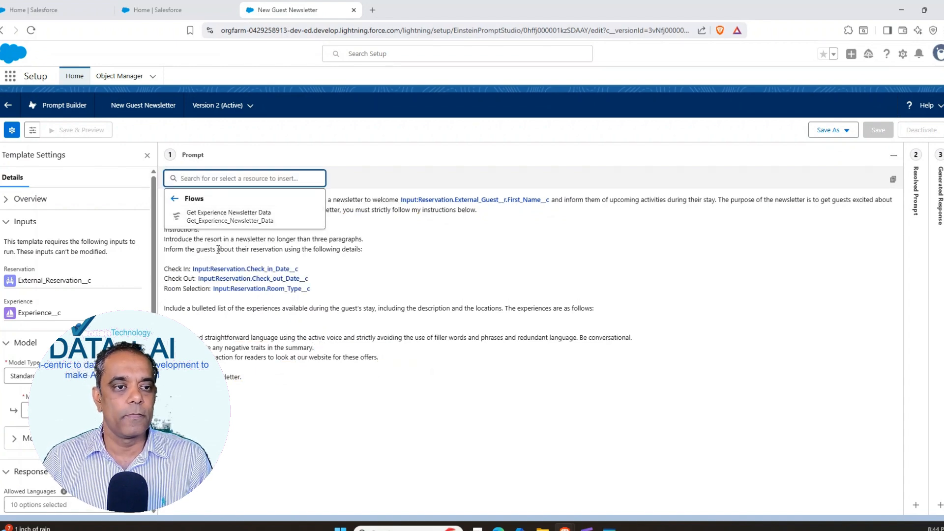
{"action": "left_click", "coordinate": [218, 216]}
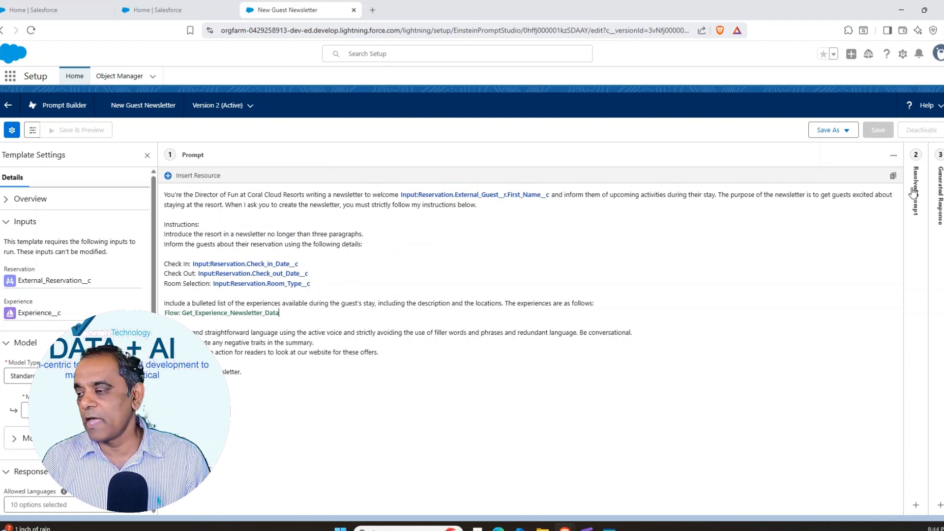
{"action": "left_click", "coordinate": [831, 130]}
{"action": "left_click", "coordinate": [825, 151]}
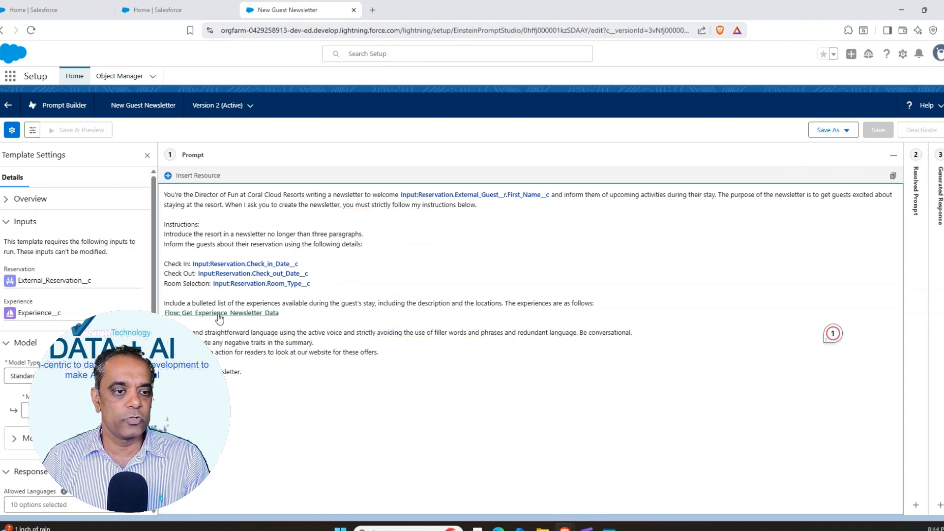
Step: Reload the New Guest Newsletter template page
{"action": "left_click_drag", "start_coordinate": [164, 313], "coordinate": [299, 314]}
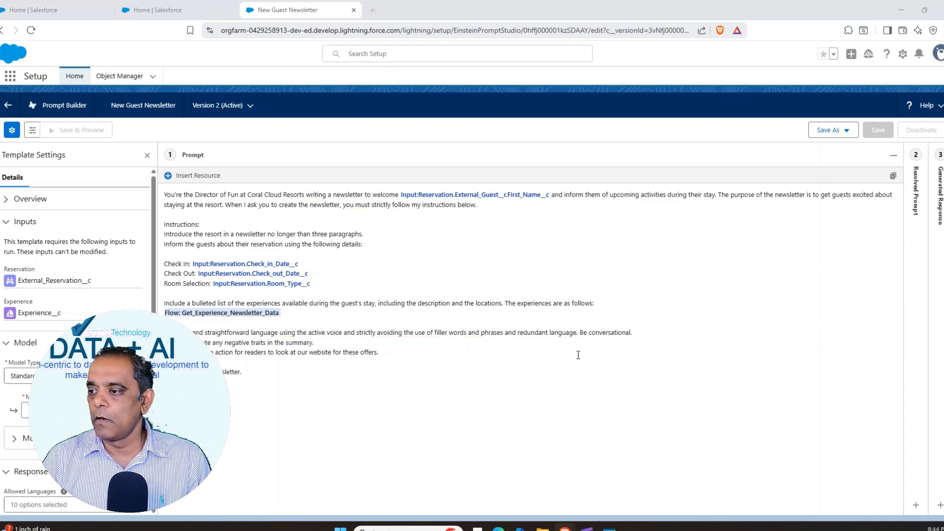
{"action": "left_click", "coordinate": [296, 317]}
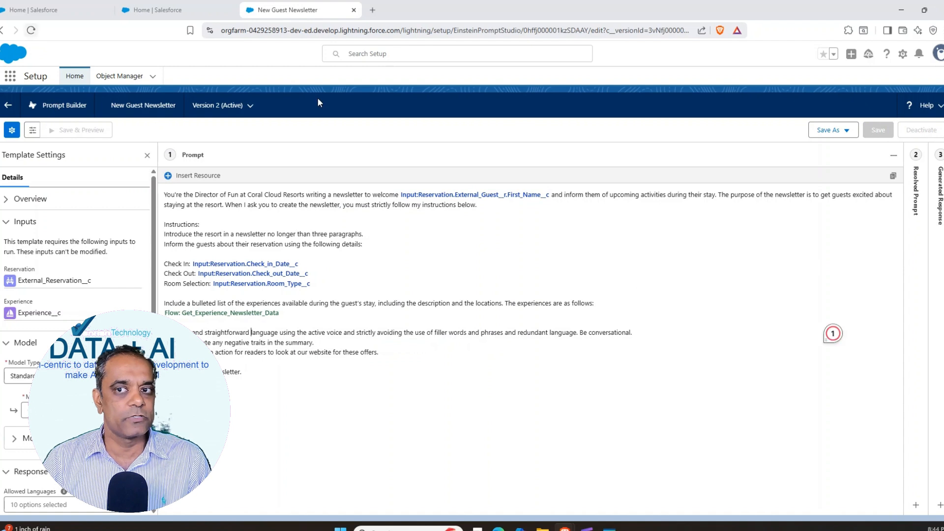
{"action": "left_click", "coordinate": [31, 30]}
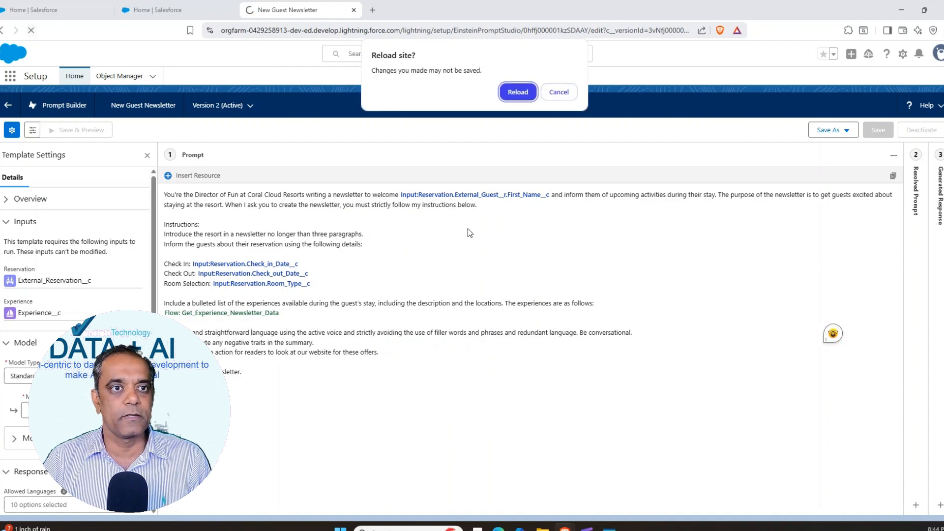
{"action": "left_click", "coordinate": [518, 92]}
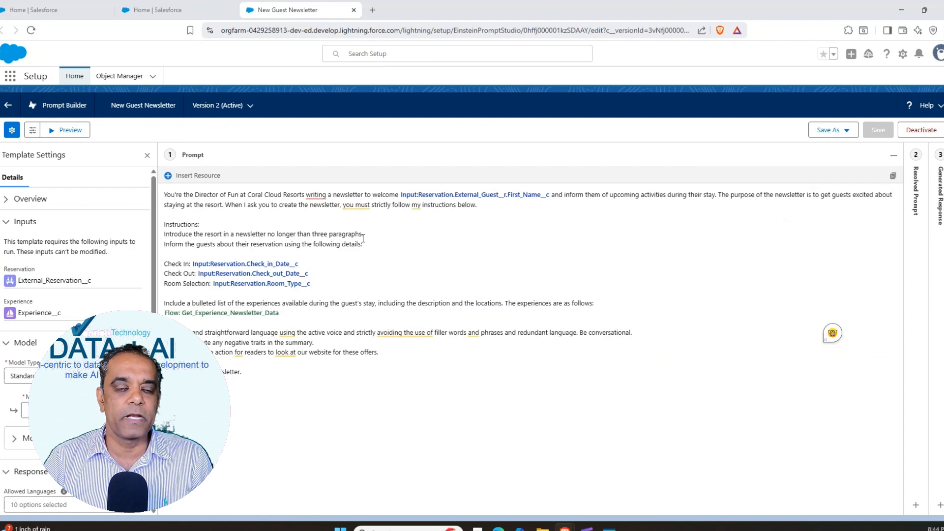
Step: Preview the New Guest Newsletter using the first reservation matching "er" and the Family Karaoke Night experience
{"action": "left_click", "coordinate": [69, 129]}
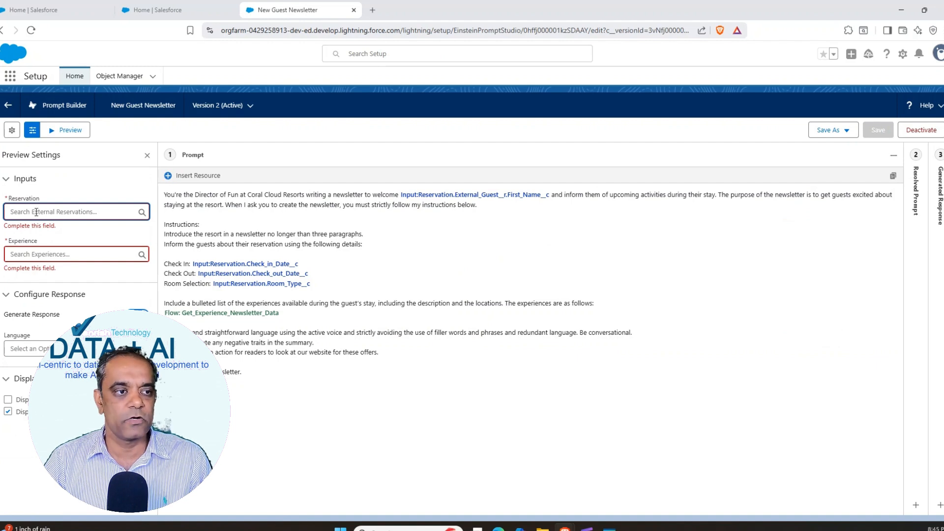
{"action": "type", "text": "er"}
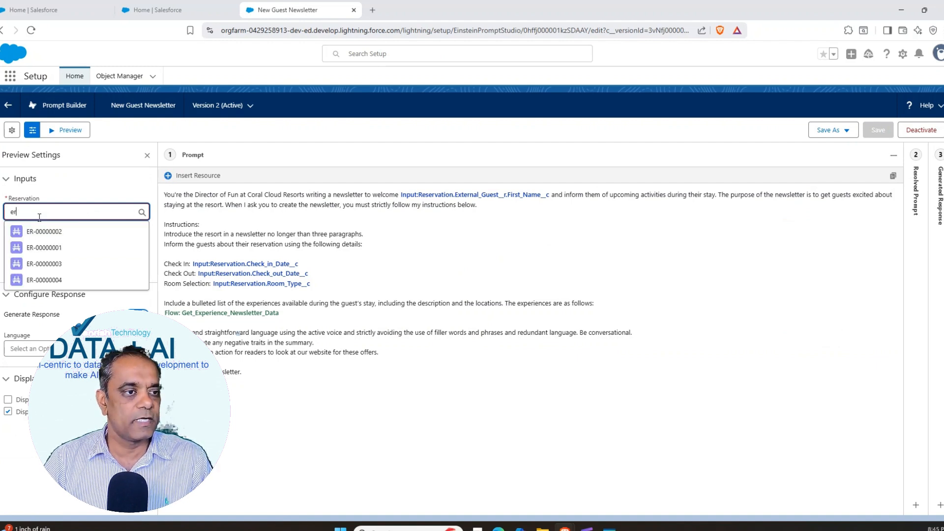
{"action": "left_click", "coordinate": [47, 231]}
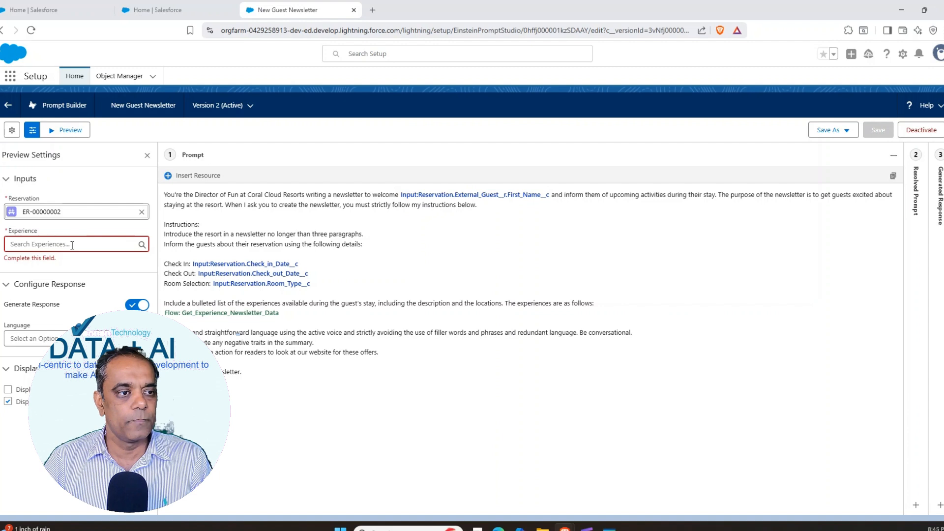
{"action": "left_click", "coordinate": [72, 244]}
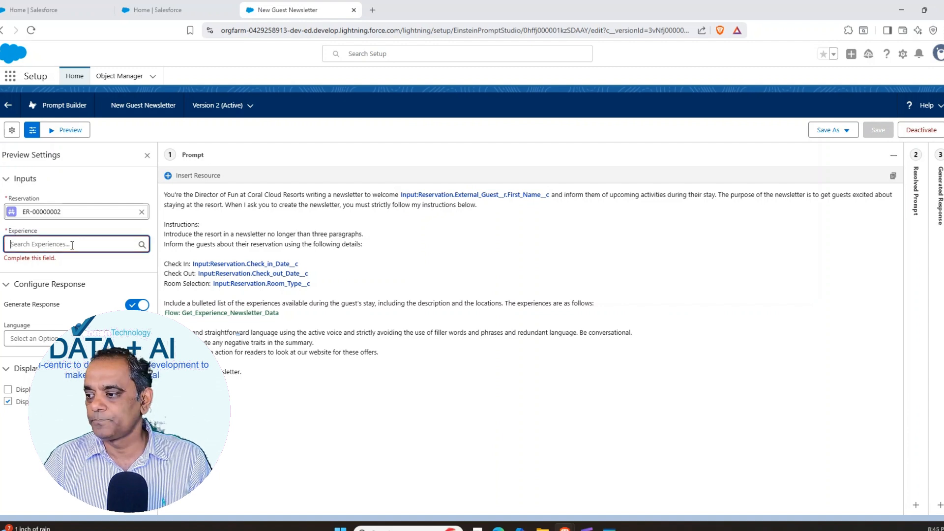
{"action": "type", "text": "fa"}
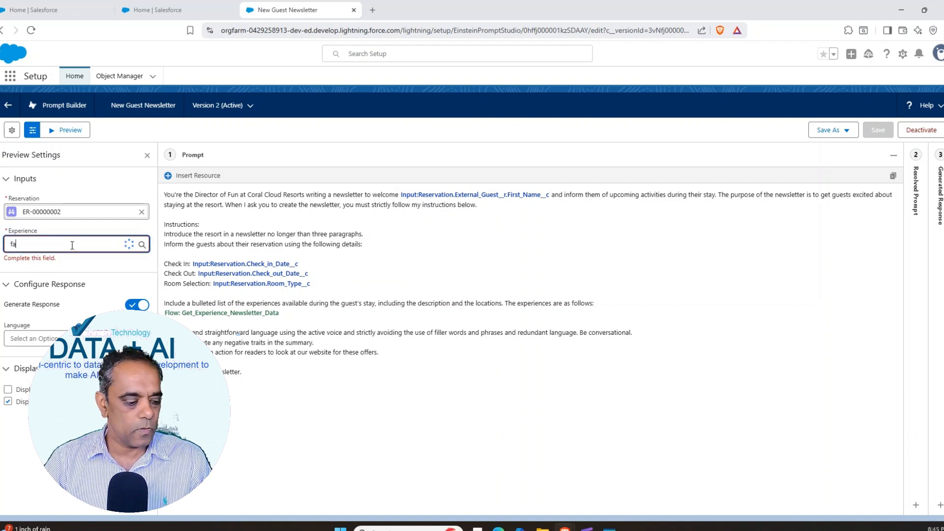
{"action": "left_click", "coordinate": [69, 262]}
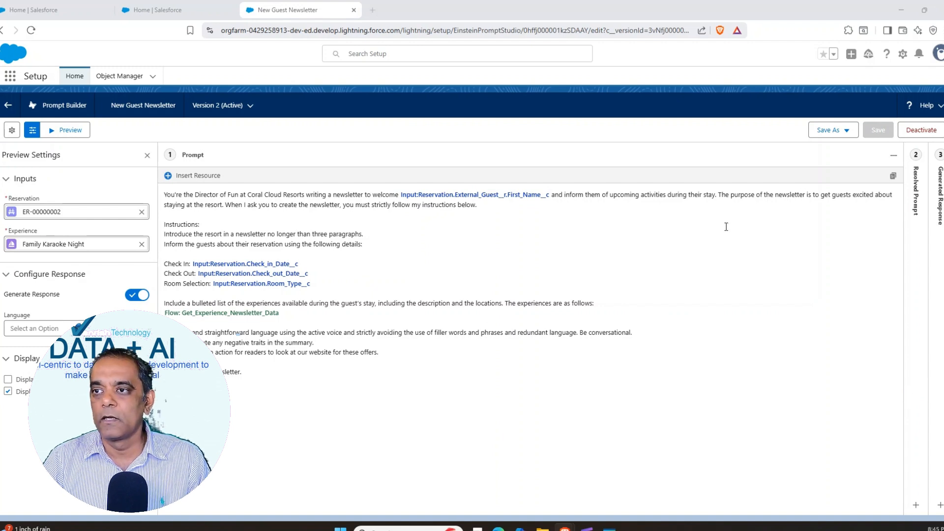
{"action": "left_click", "coordinate": [67, 129]}
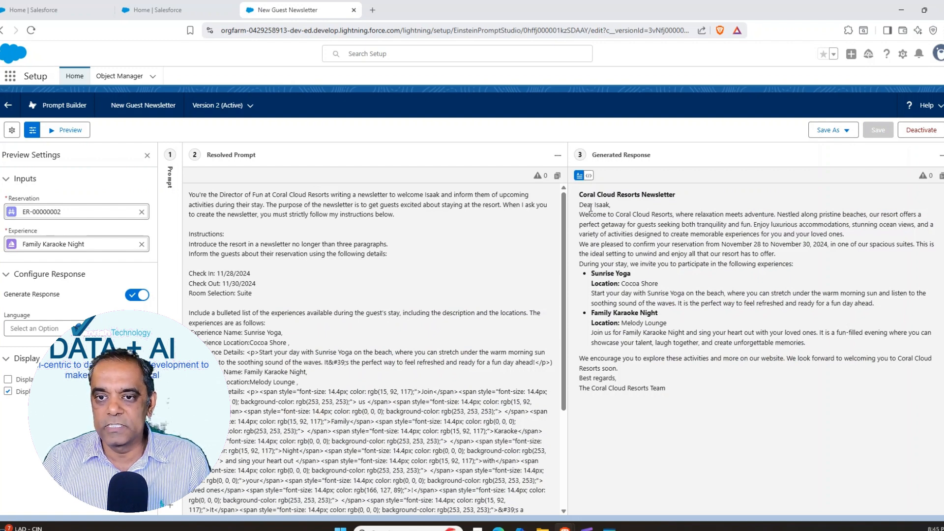
Step: Examine the generated newsletter's title, greeting and listed experiences with their locations and descriptions, and compare it with the resolved prompt
{"action": "left_click_drag", "start_coordinate": [599, 206], "coordinate": [611, 206]}
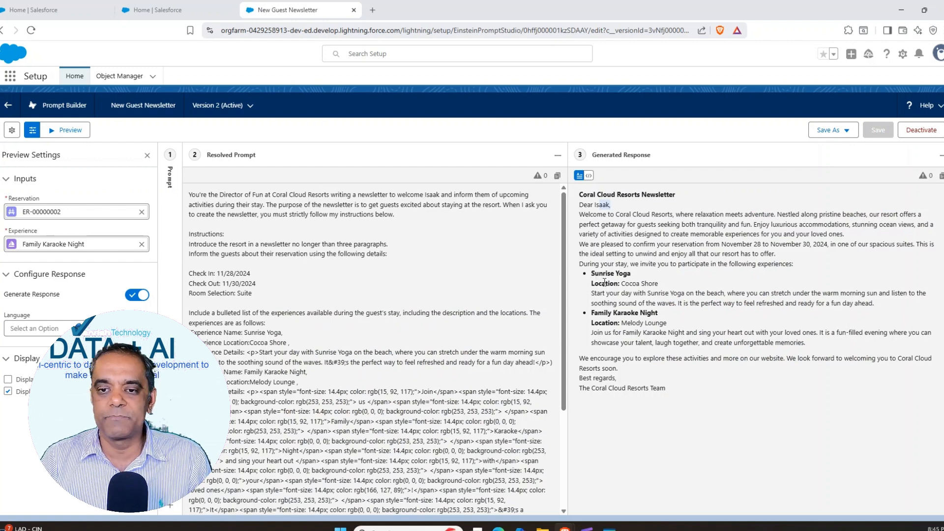
{"action": "left_click_drag", "start_coordinate": [592, 270], "coordinate": [645, 277]}
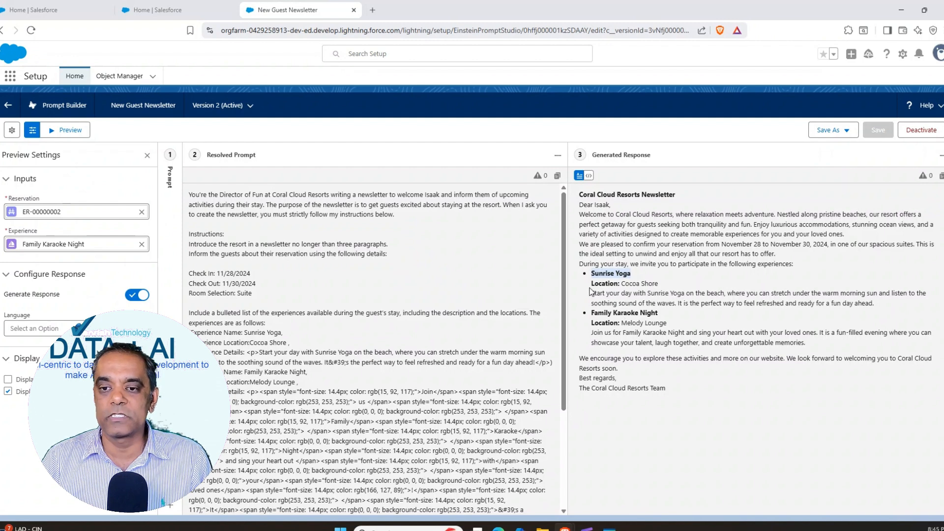
{"action": "left_click_drag", "start_coordinate": [591, 291], "coordinate": [667, 291]}
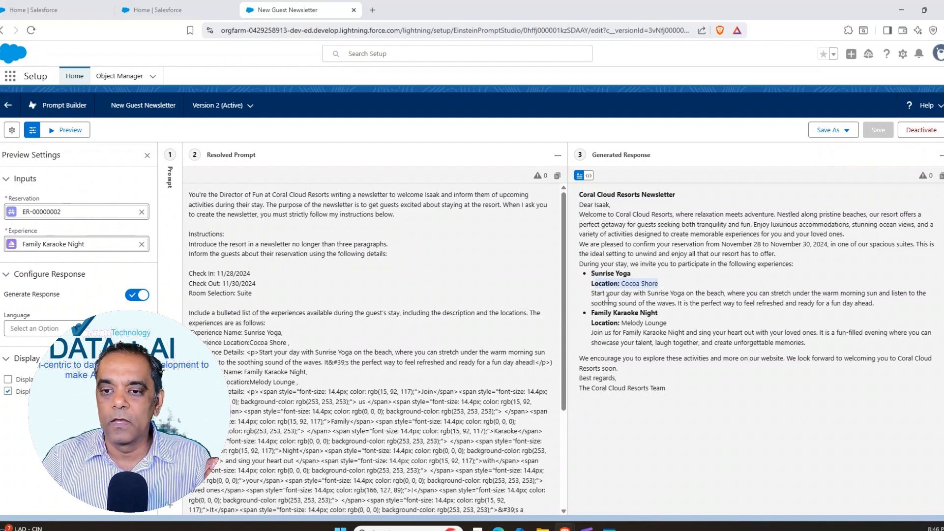
{"action": "left_click", "coordinate": [592, 273]}
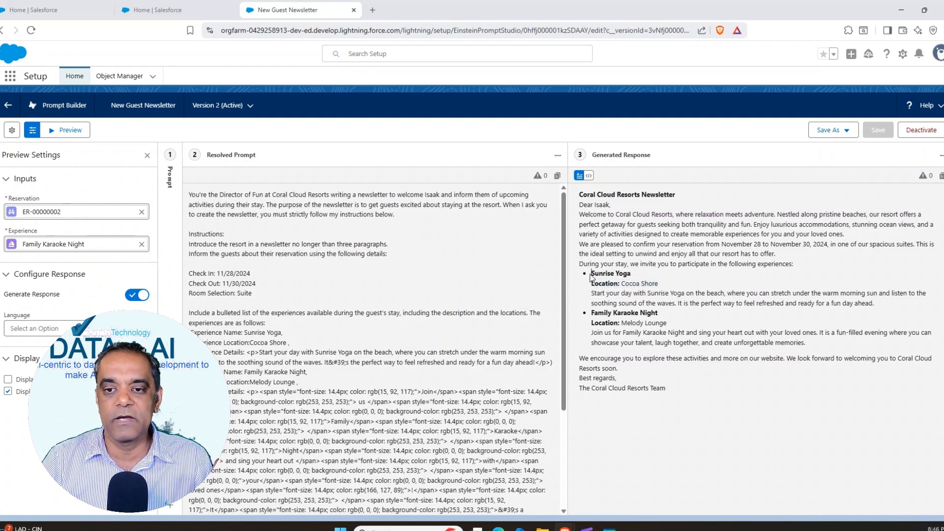
{"action": "left_click_drag", "start_coordinate": [590, 274], "coordinate": [640, 278]}
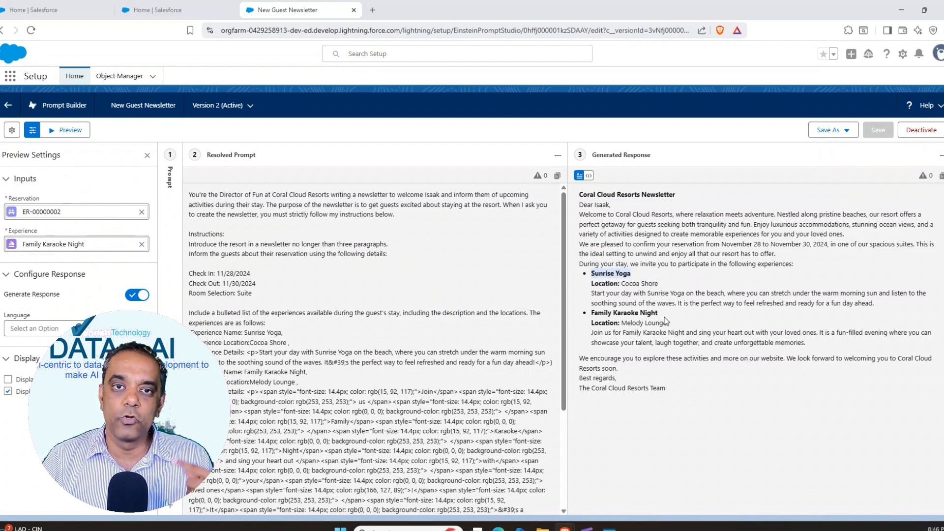
{"action": "left_click", "coordinate": [586, 277]}
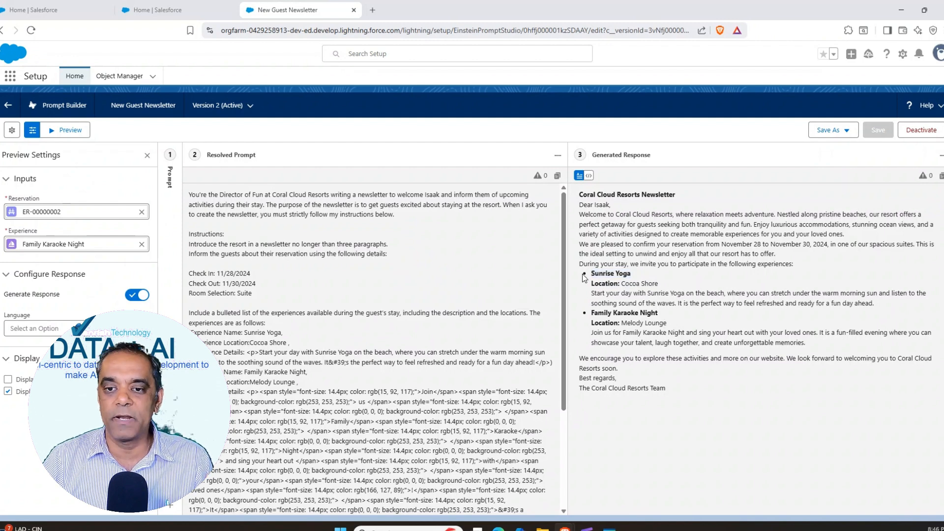
{"action": "left_click_drag", "start_coordinate": [590, 280], "coordinate": [689, 347]}
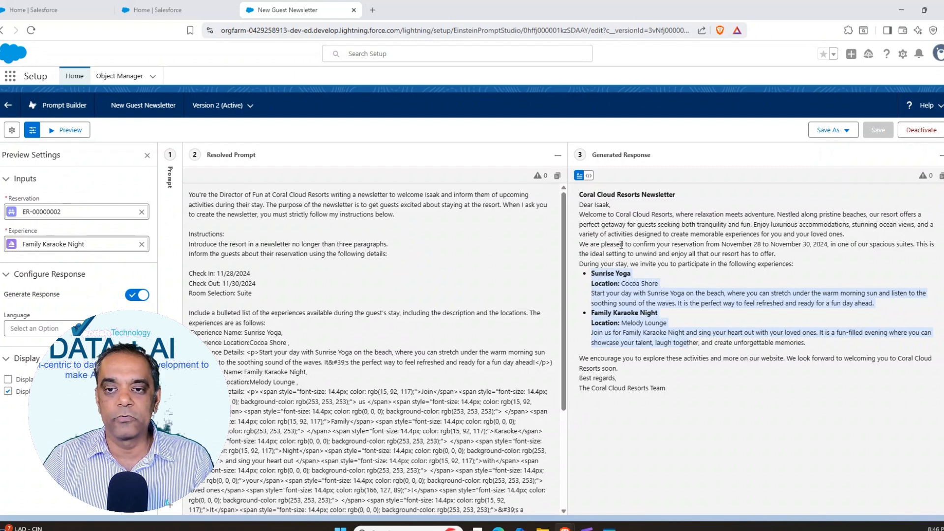
{"action": "left_click", "coordinate": [580, 196]}
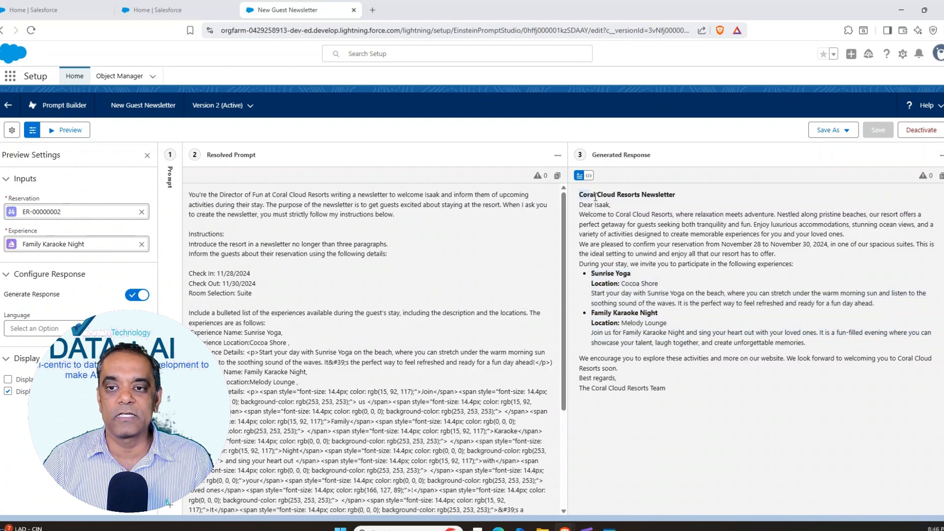
{"action": "left_click_drag", "start_coordinate": [596, 196], "coordinate": [695, 196]}
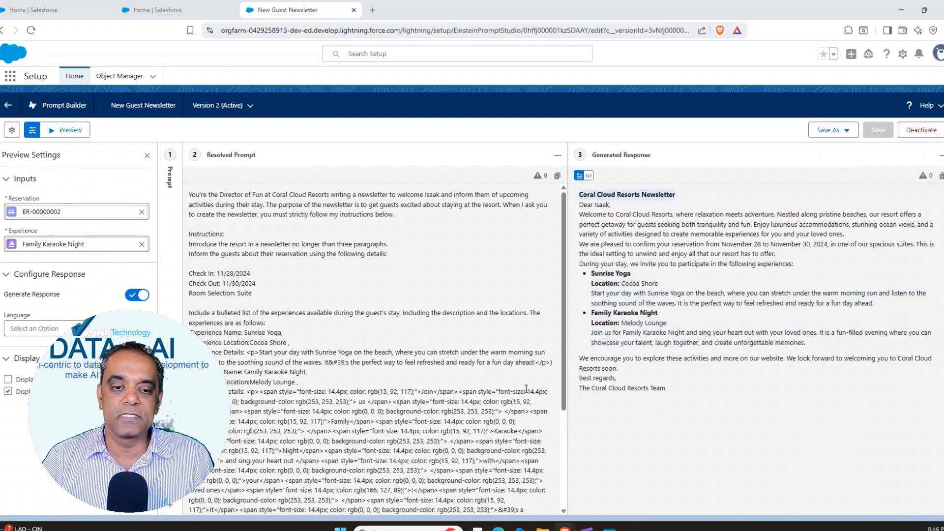
{"action": "left_click_drag", "start_coordinate": [564, 338], "coordinate": [565, 427]}
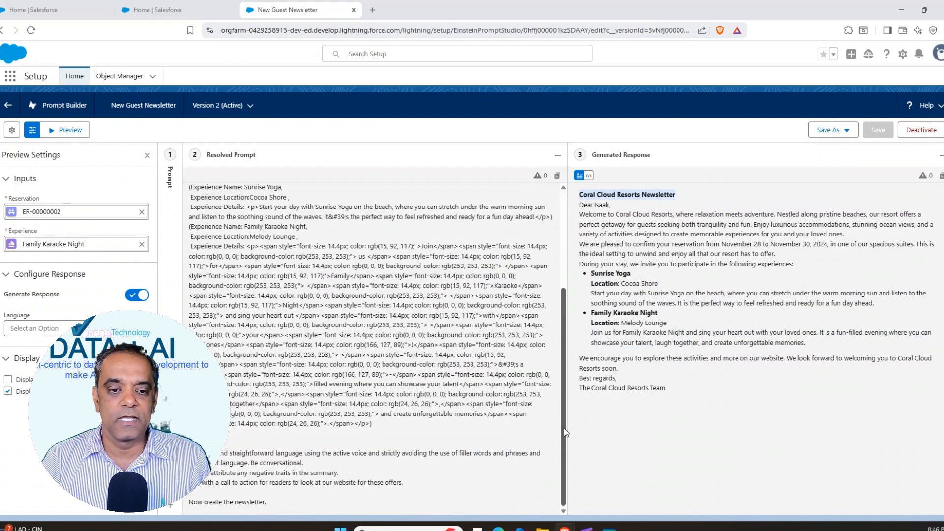
{"action": "scroll", "coordinate": [548, 334], "scroll_direction": "up", "scroll_amount": 3}
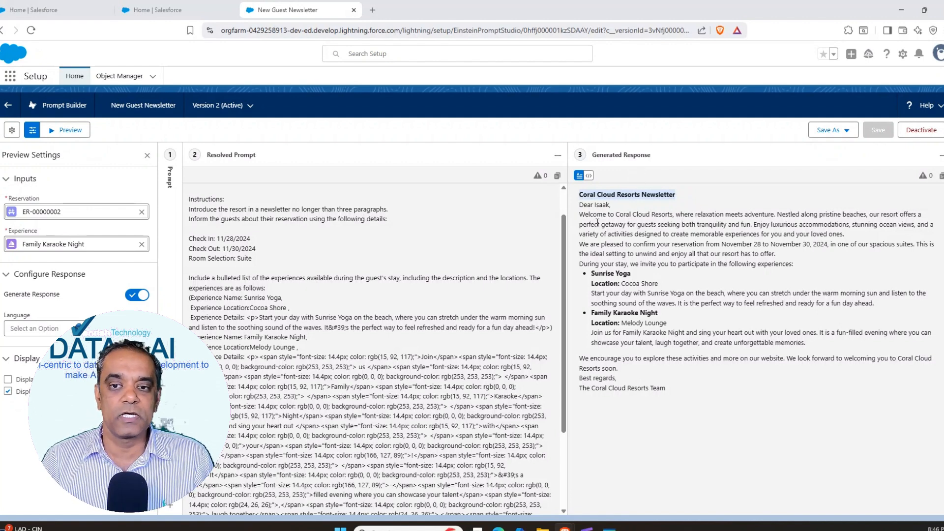
{"action": "left_click_drag", "start_coordinate": [580, 214], "coordinate": [664, 387]}
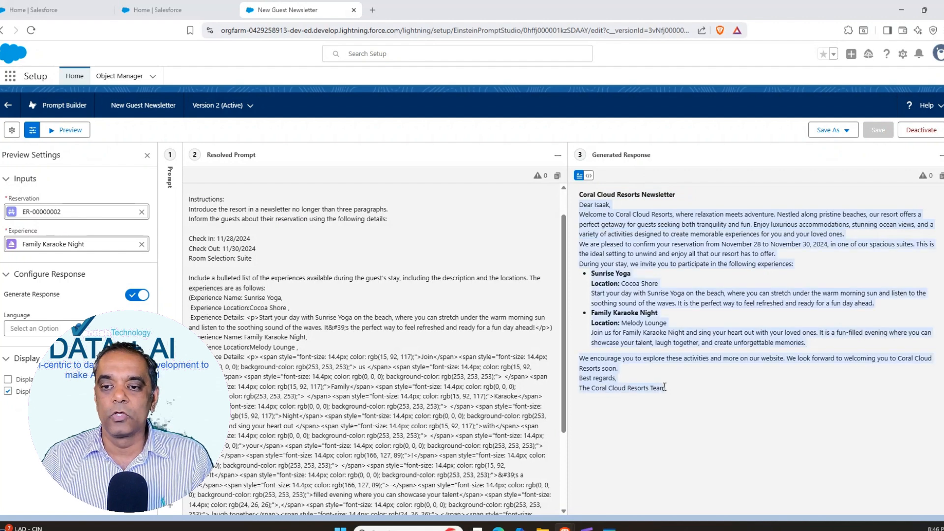